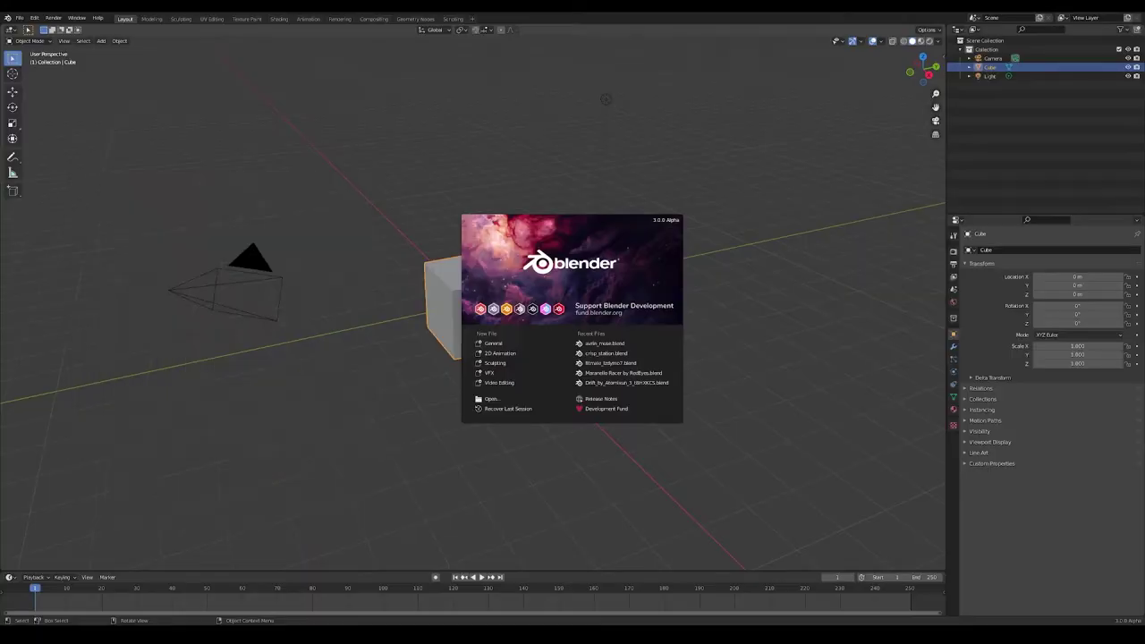
# Delete the default cube and add an ico sphere mesh in its place at the origin.
pyautogui.click(324, 377)
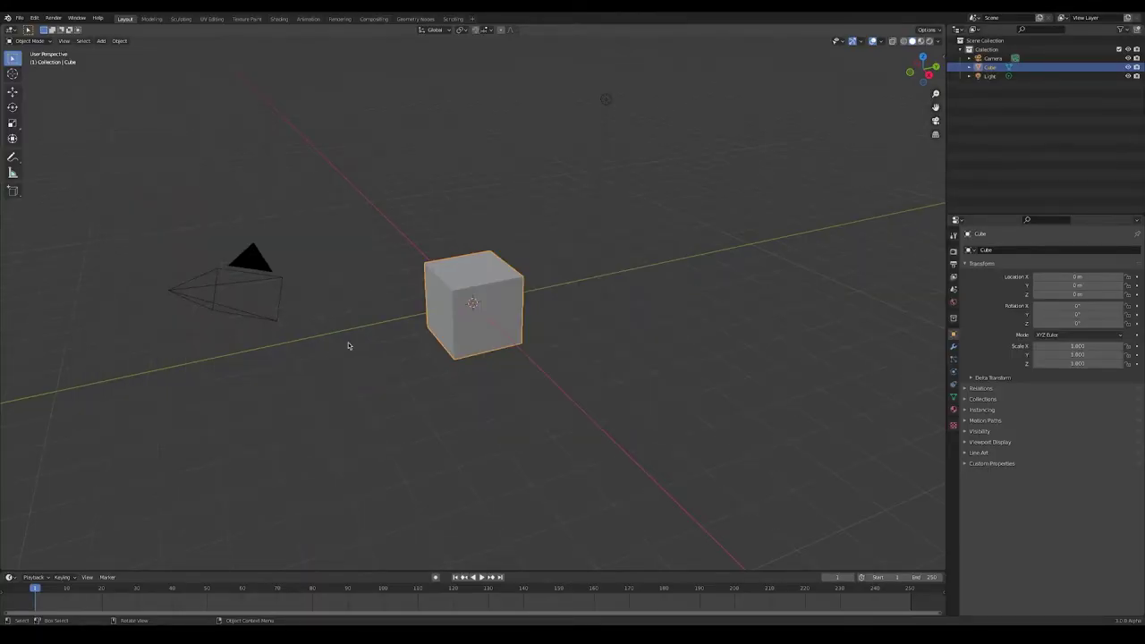
pyautogui.press('Delete')
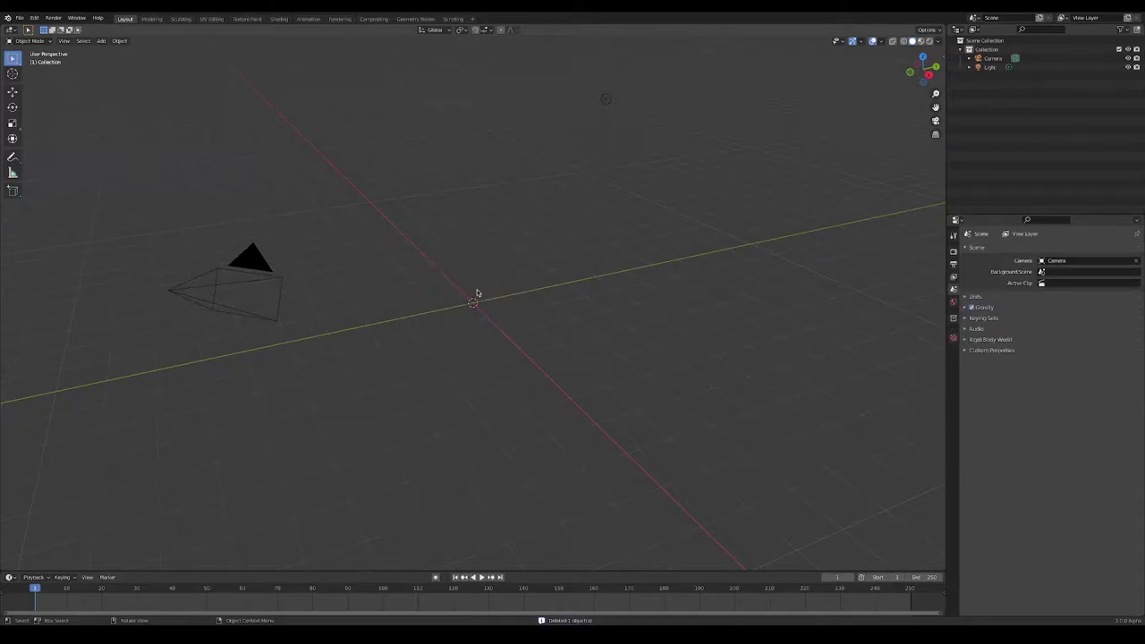
pyautogui.hotkey('shift', 'a')
pyautogui.moveTo(483, 291)
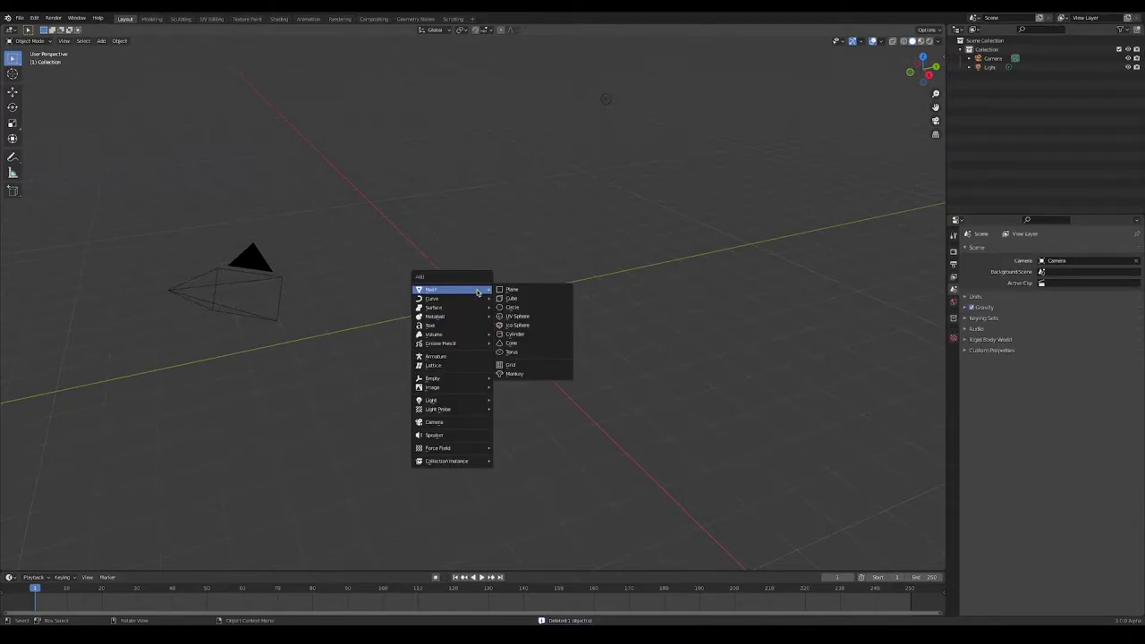
pyautogui.click(519, 327)
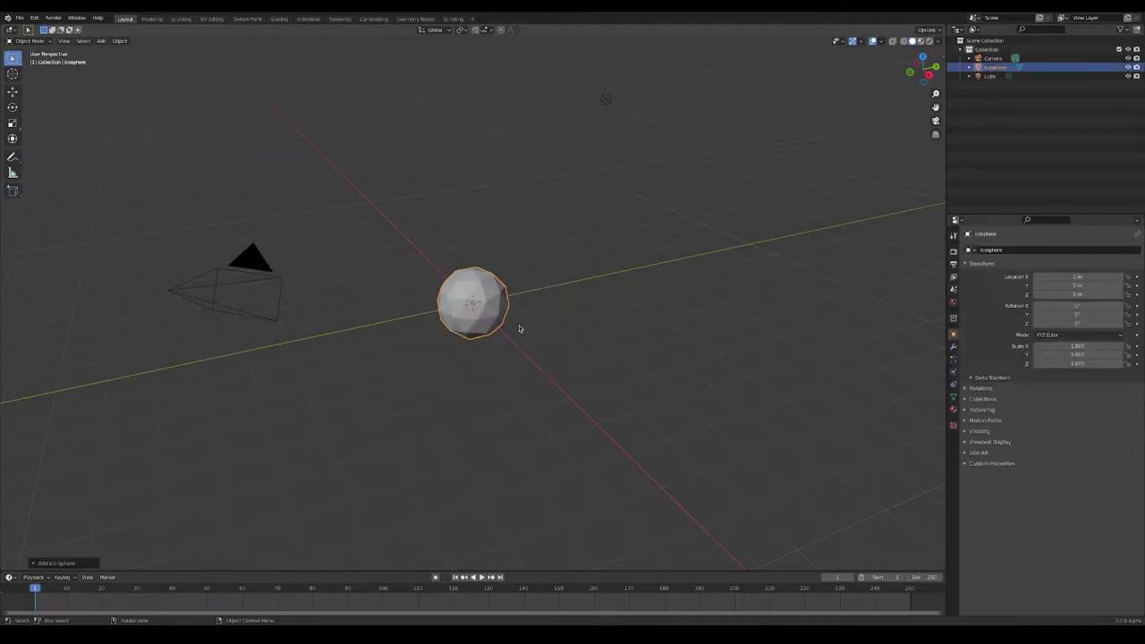
pyautogui.scroll(2, 344, 397)
pyautogui.click(28, 567)
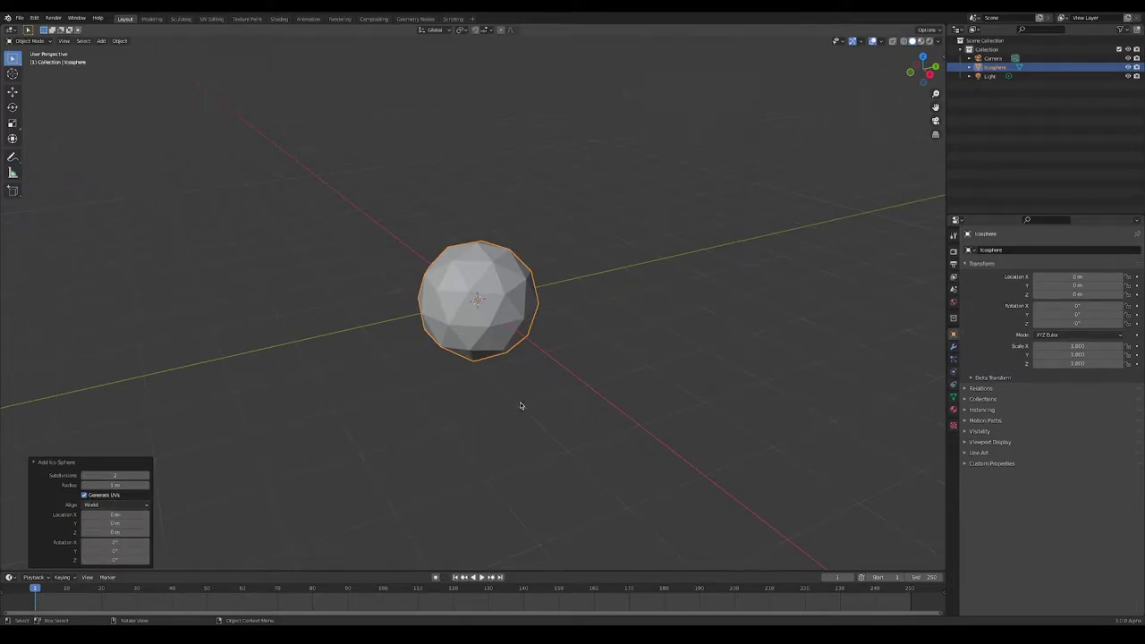
pyautogui.moveTo(520, 407); pyautogui.dragTo(478, 405, button='middle')
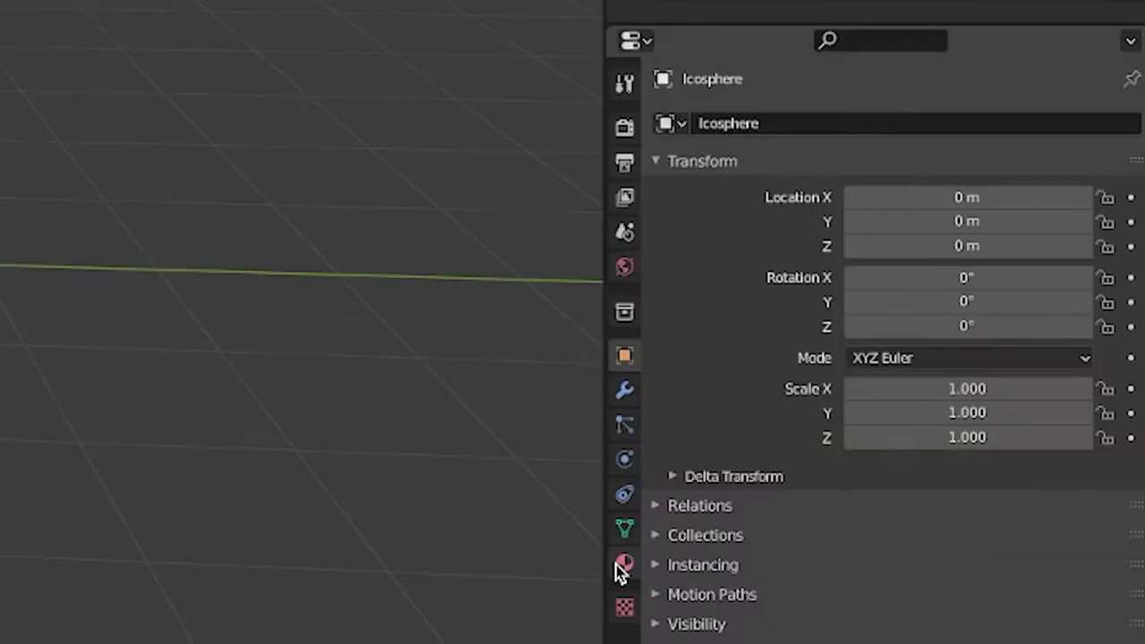
# Create a new material for the ico sphere and name it blockid_20.
pyautogui.click(624, 567)
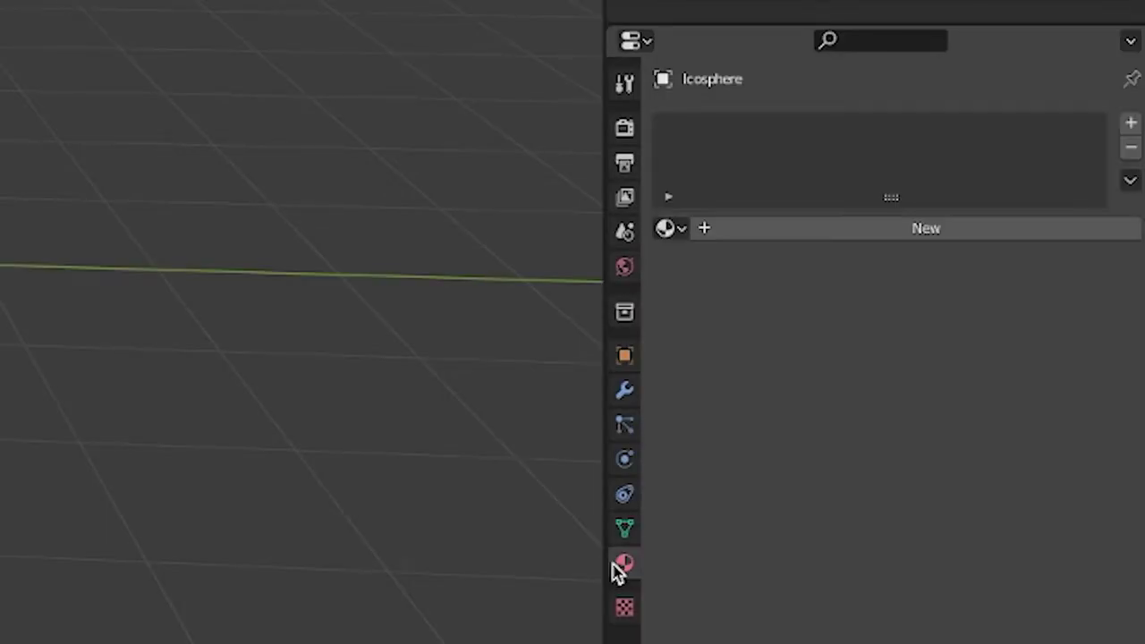
pyautogui.click(984, 235)
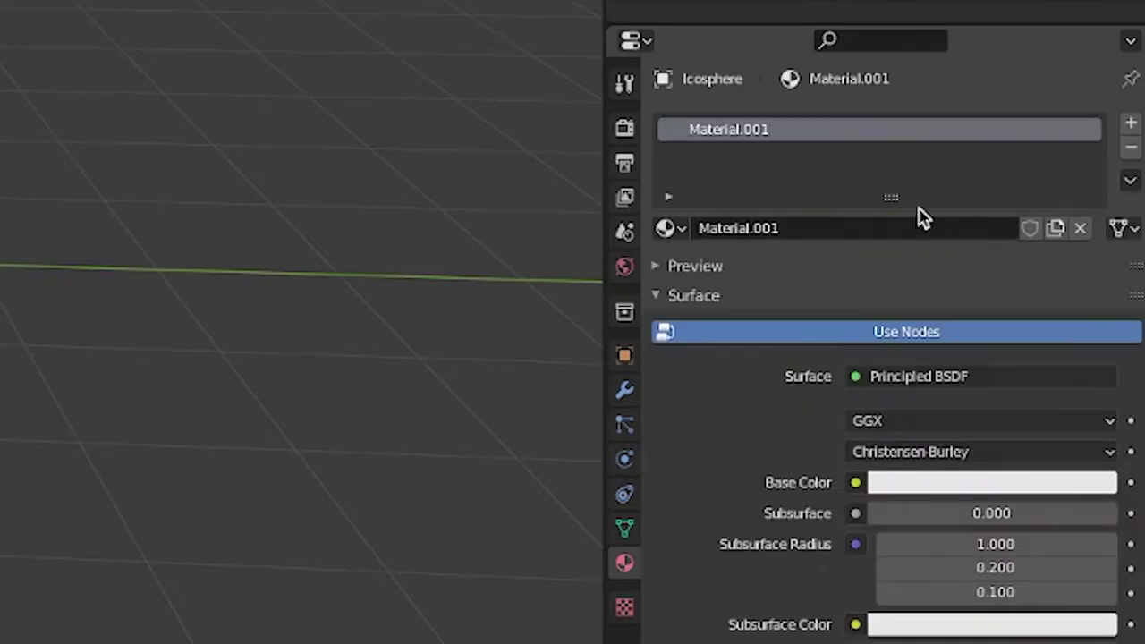
pyautogui.click(779, 229)
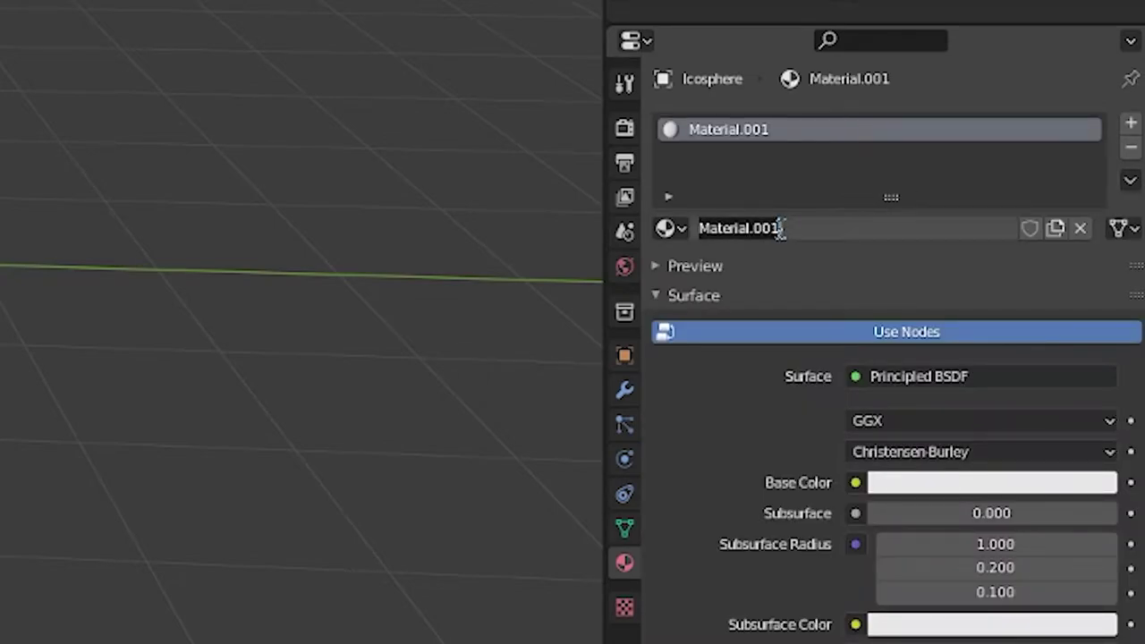
pyautogui.write('block')
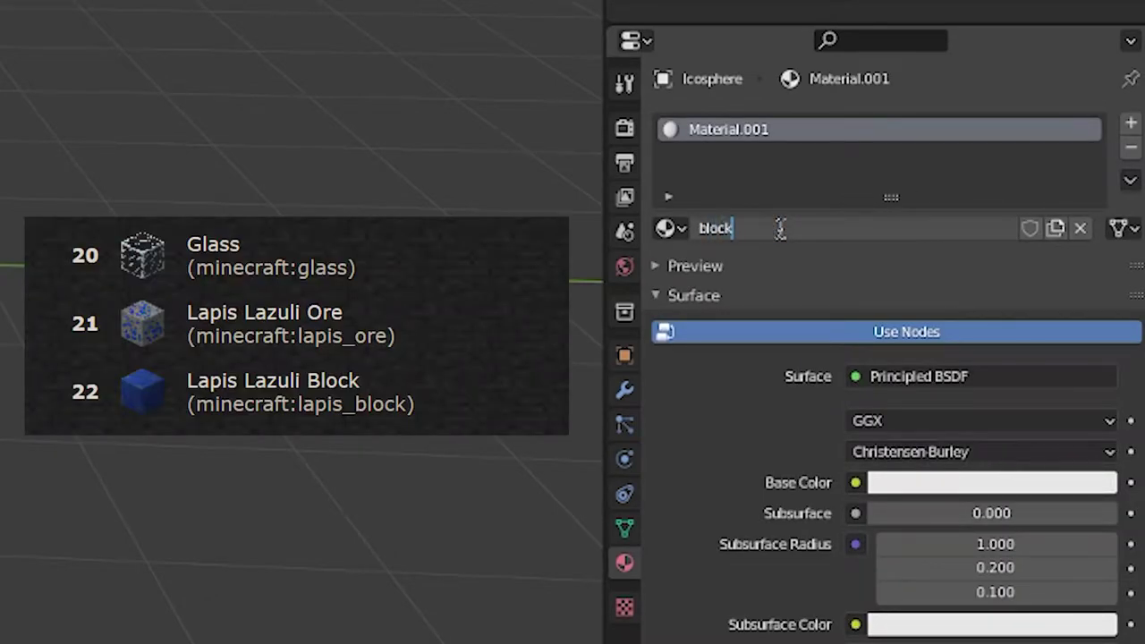
pyautogui.write('id_20')
pyautogui.press('Return')
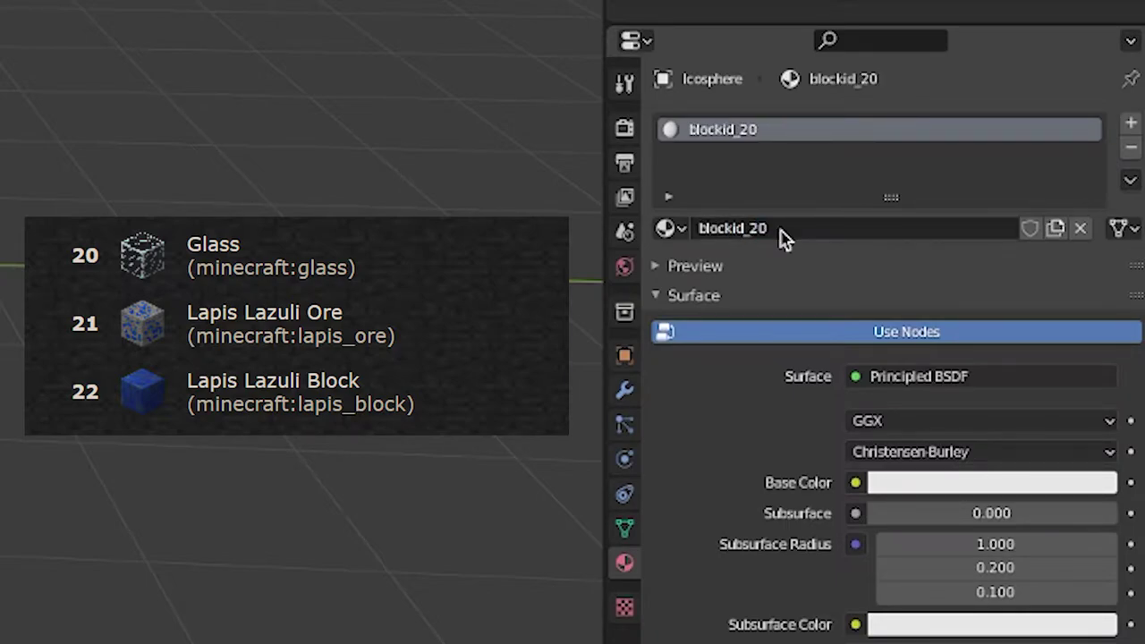
# Add a second material slot to the ico sphere with a new material named blockid_22 and a blue base color.
pyautogui.click(1130, 125)
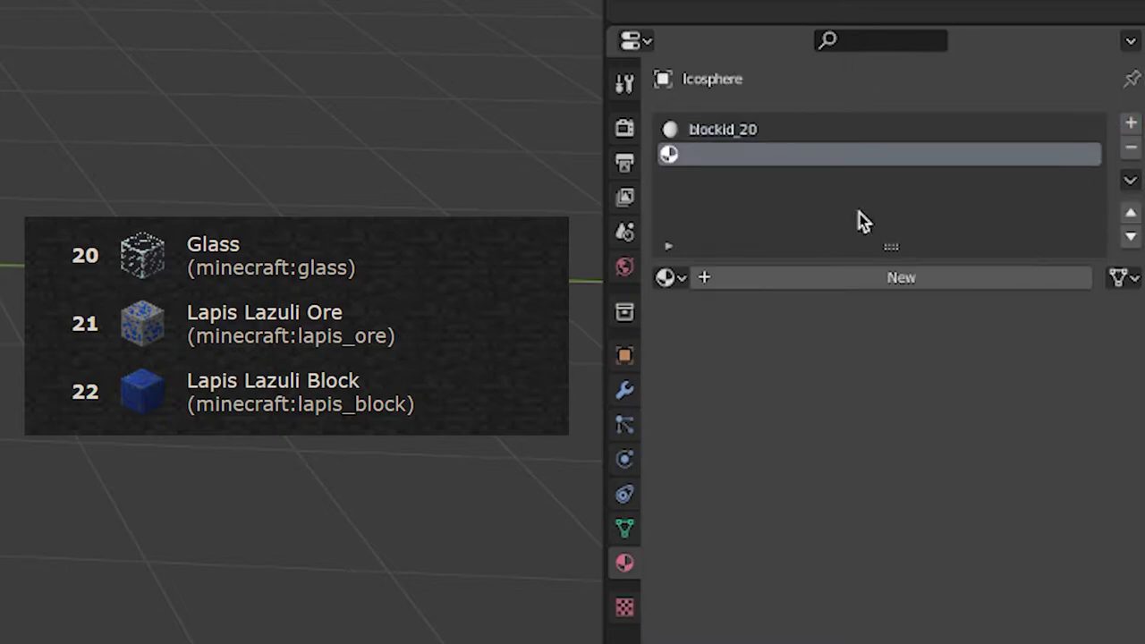
pyautogui.click(790, 280)
pyautogui.doubleClick(785, 279)
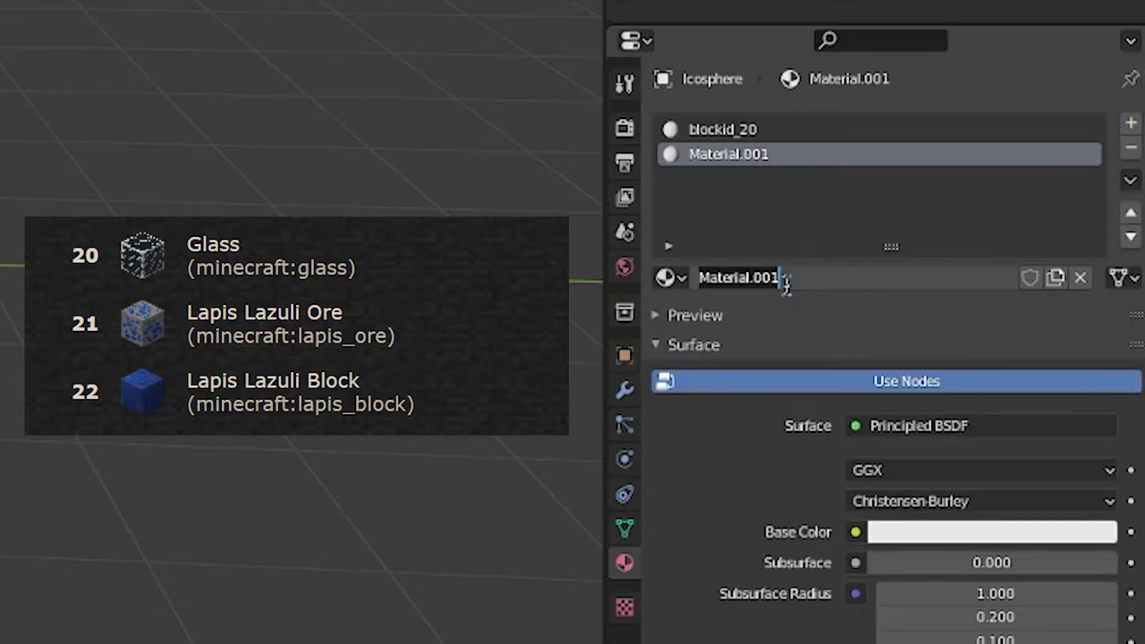
pyautogui.write('blockid')
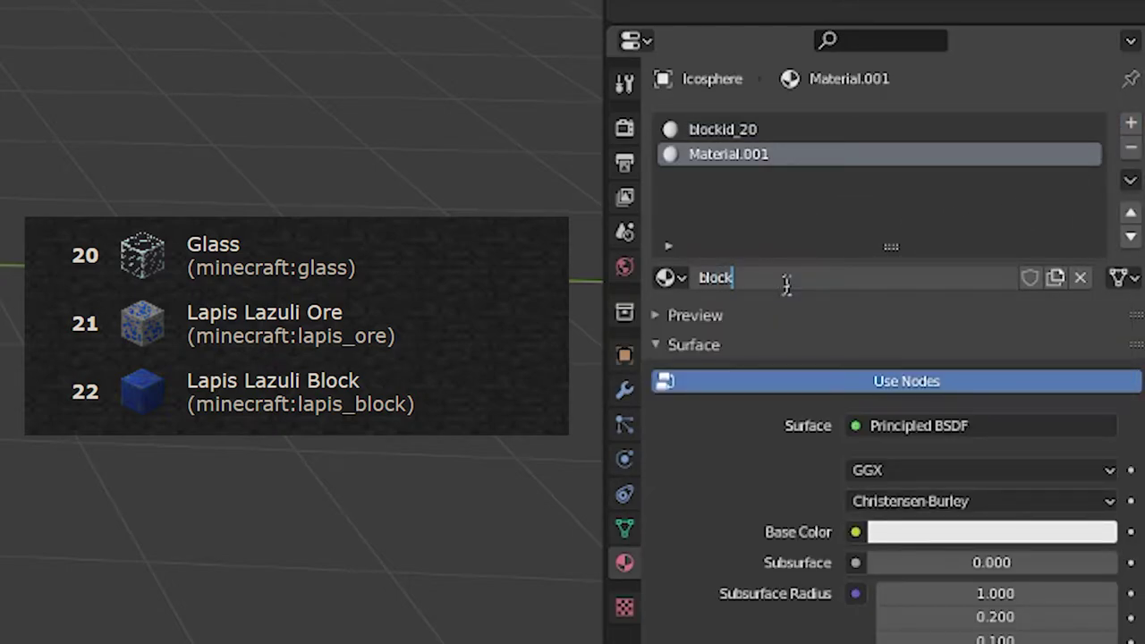
pyautogui.write('_22')
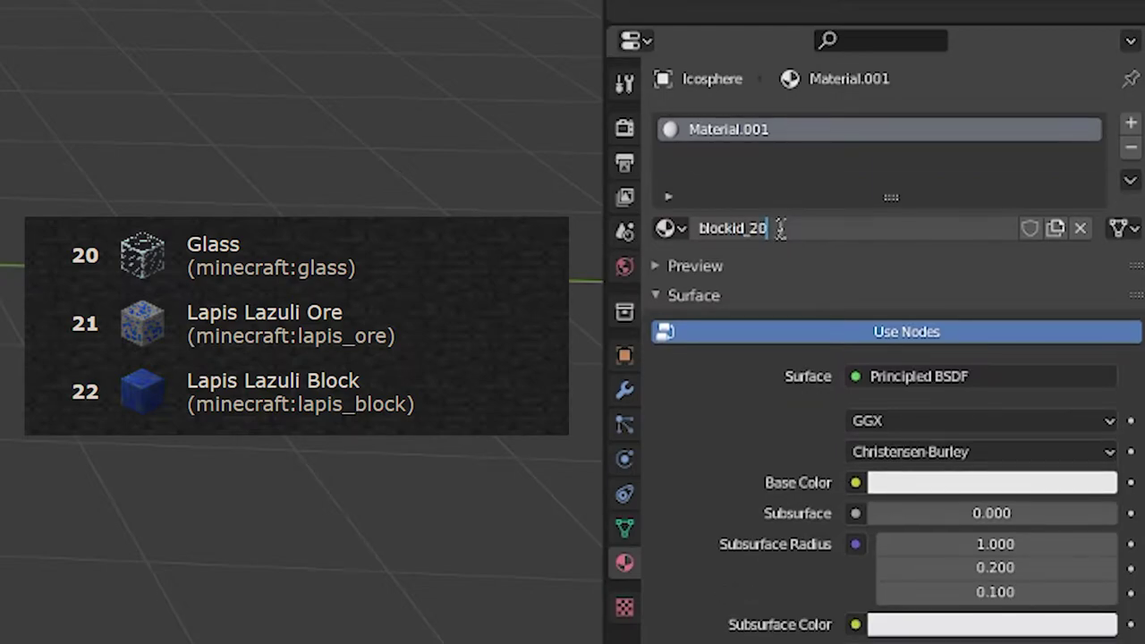
pyautogui.click(1130, 125)
pyautogui.click(793, 276)
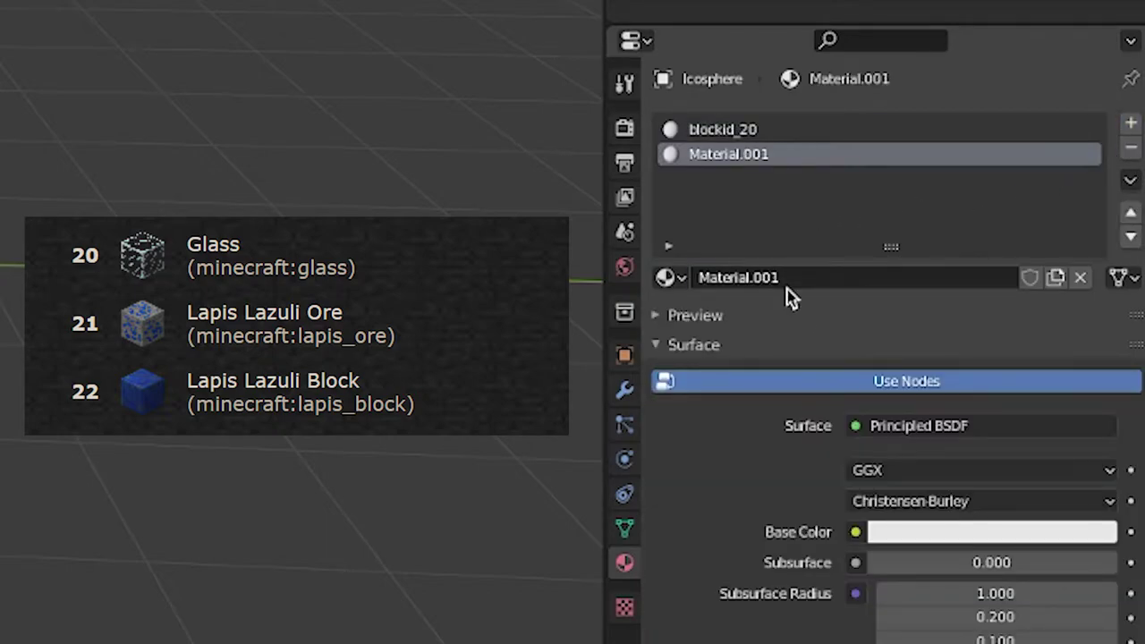
pyautogui.doubleClick(784, 279)
pyautogui.write('blockid')
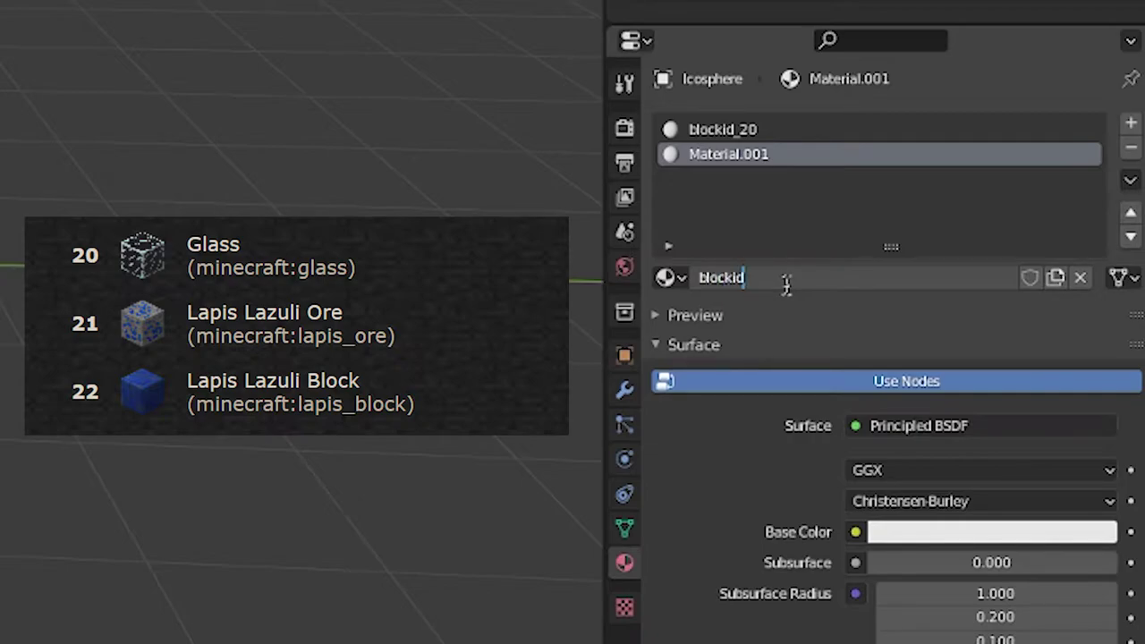
pyautogui.write('_22')
pyautogui.press('Return')
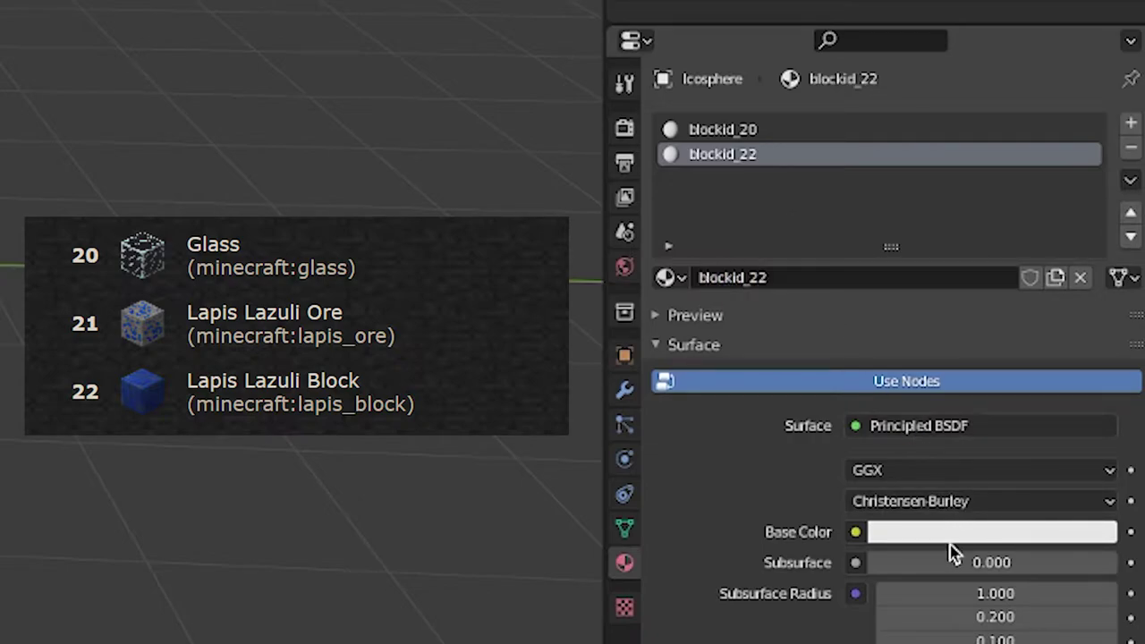
pyautogui.click(949, 537)
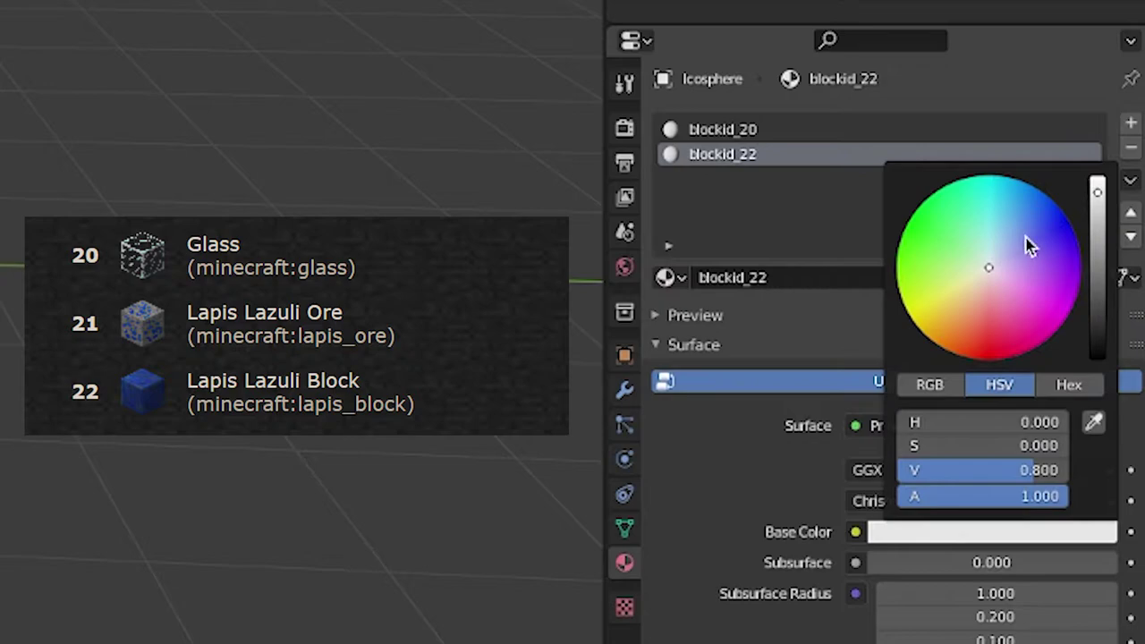
pyautogui.moveTo(1026, 238); pyautogui.dragTo(1056, 235)
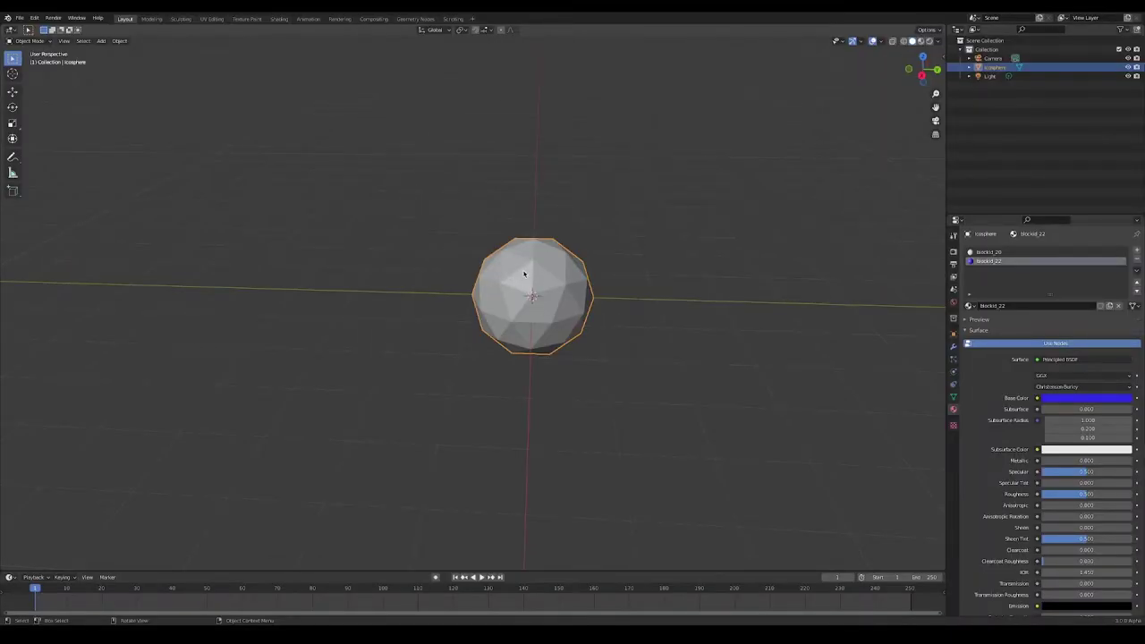
# In Edit Mode, inset all faces of the ico sphere individually with a thickness of about 0.06 m.
pyautogui.press('Tab')
pyautogui.scroll(6, 514, 280)
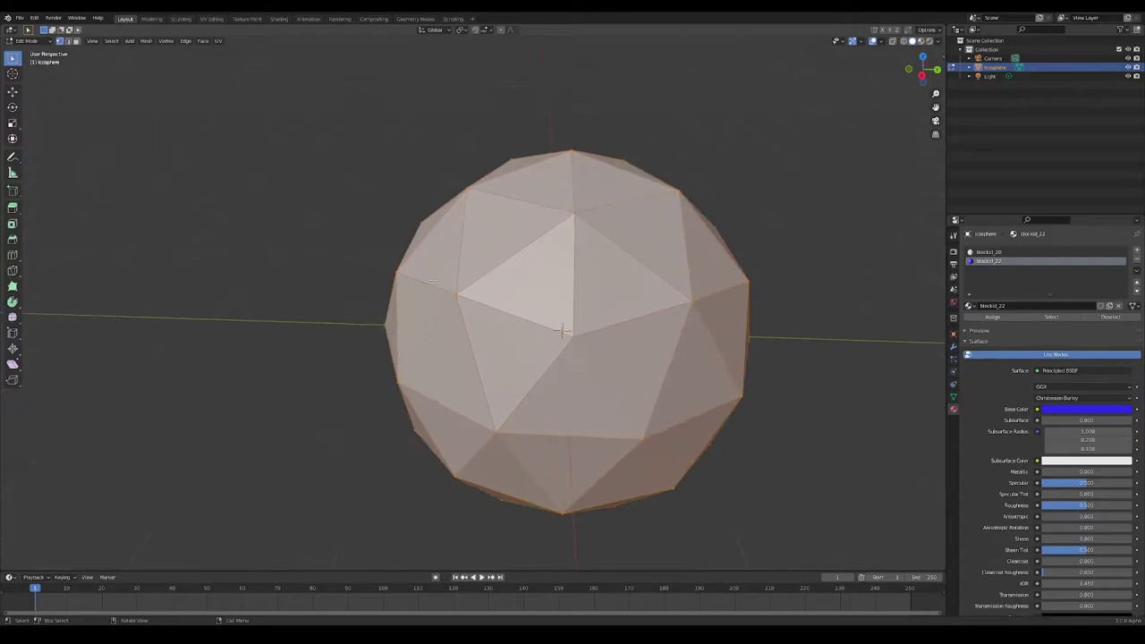
pyautogui.scroll(-3, 561, 331)
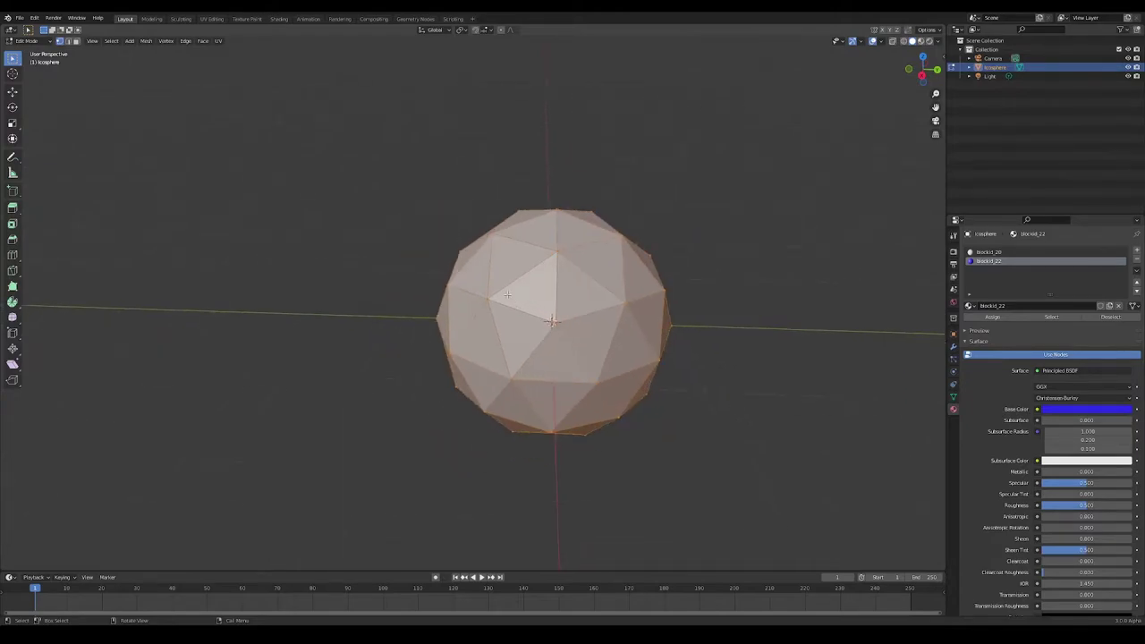
pyautogui.moveTo(505, 295)
pyautogui.mouseDown(button='middle')
pyautogui.moveTo(537, 300)
pyautogui.moveTo(520, 296)
pyautogui.mouseUp(button='middle')
pyautogui.press('i')
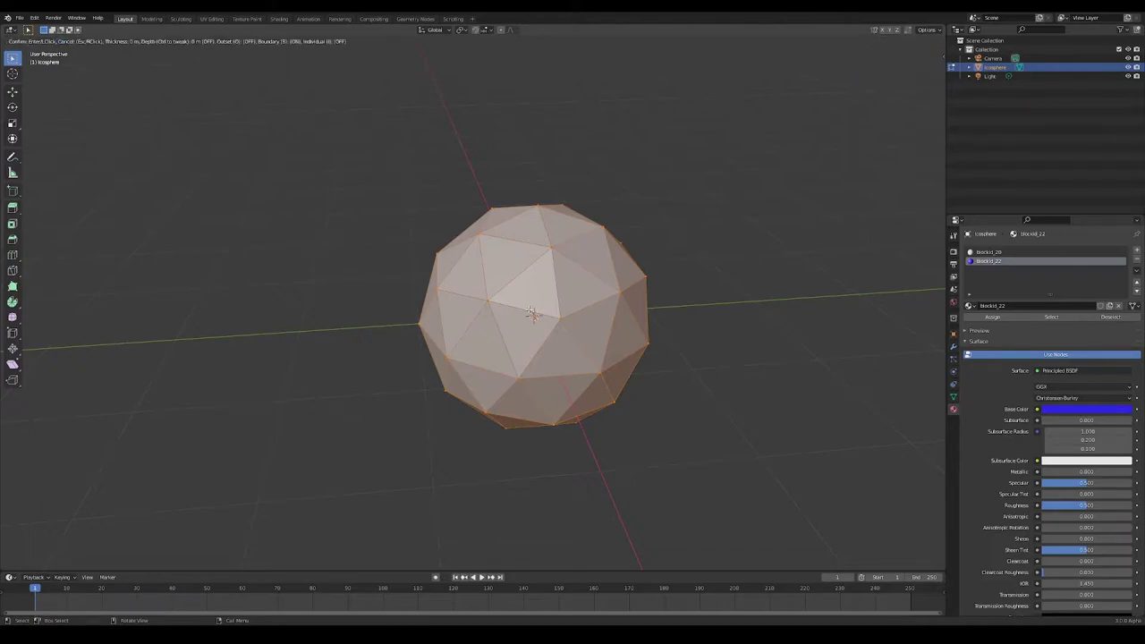
pyautogui.click(532, 315)
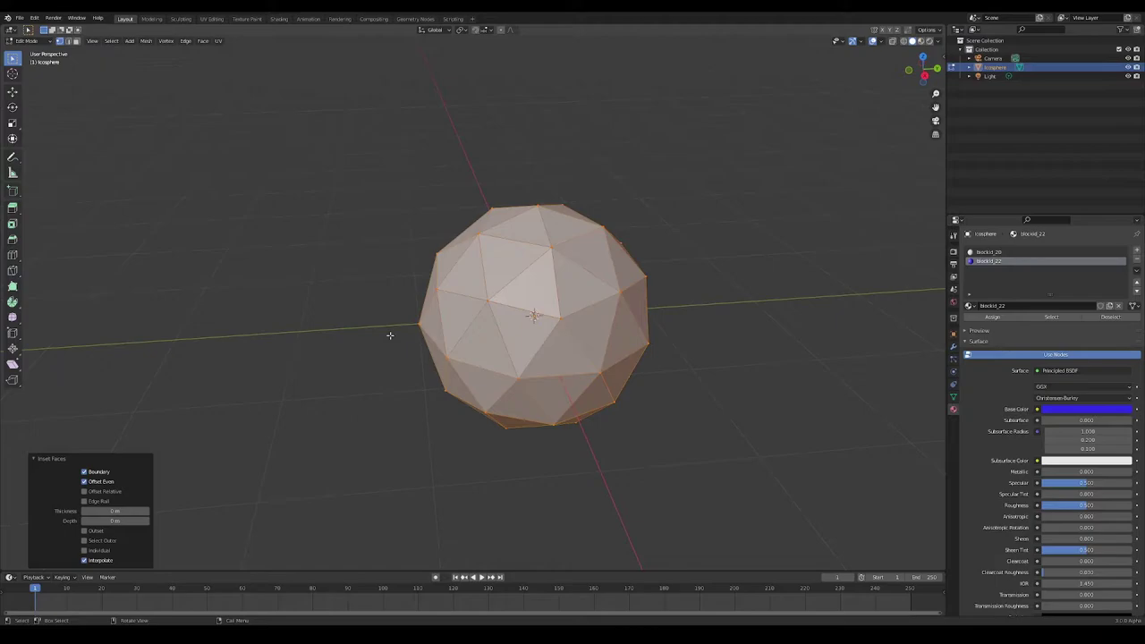
pyautogui.click(91, 552)
pyautogui.press('i')
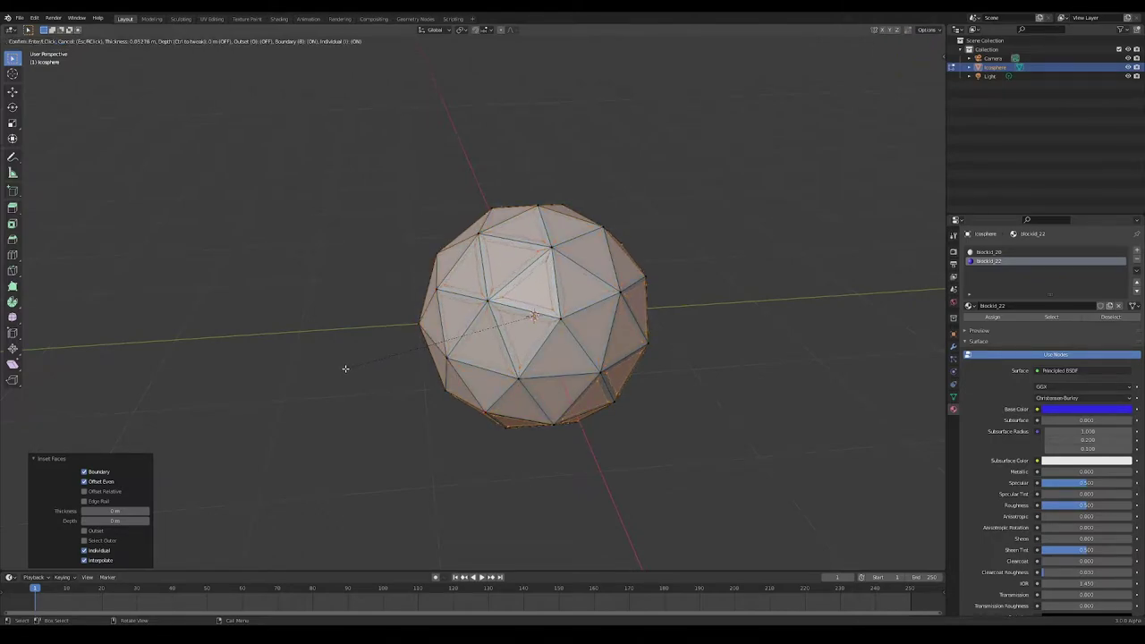
pyautogui.click(728, 309)
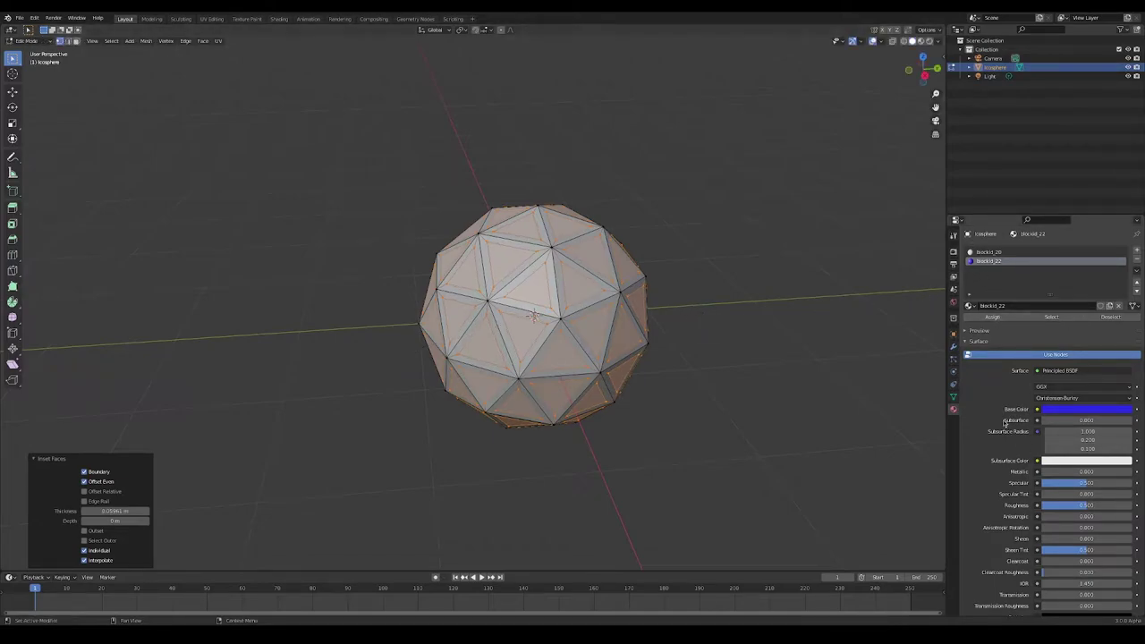
# Assign blockid_22 to the selected inner faces, show the materials in the viewport and return to Object Mode.
pyautogui.click(989, 318)
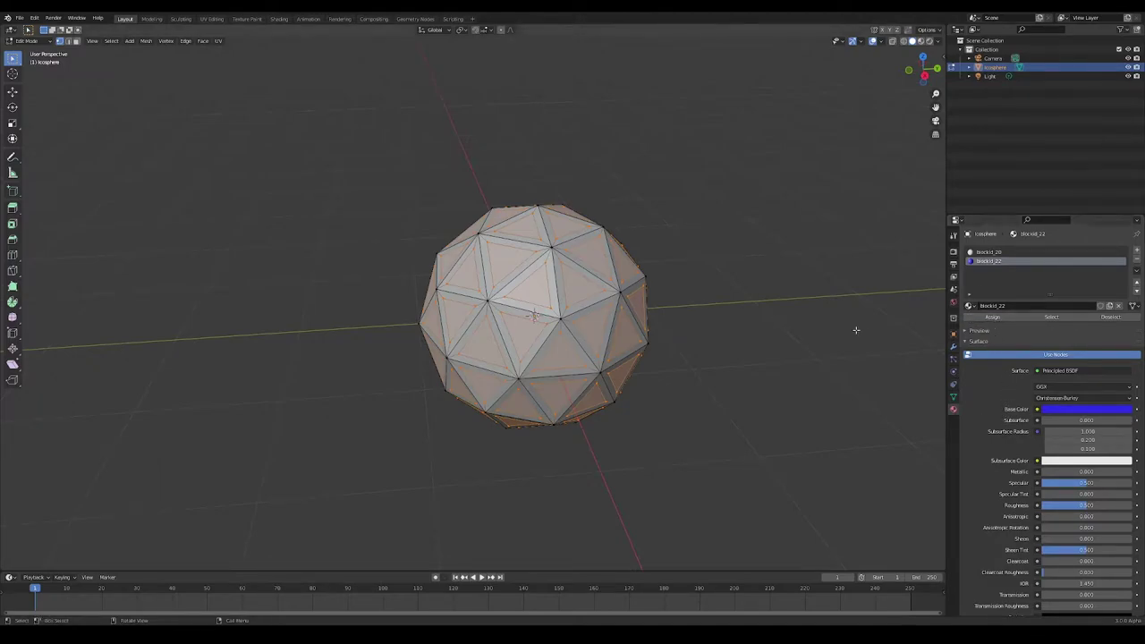
pyautogui.click(922, 42)
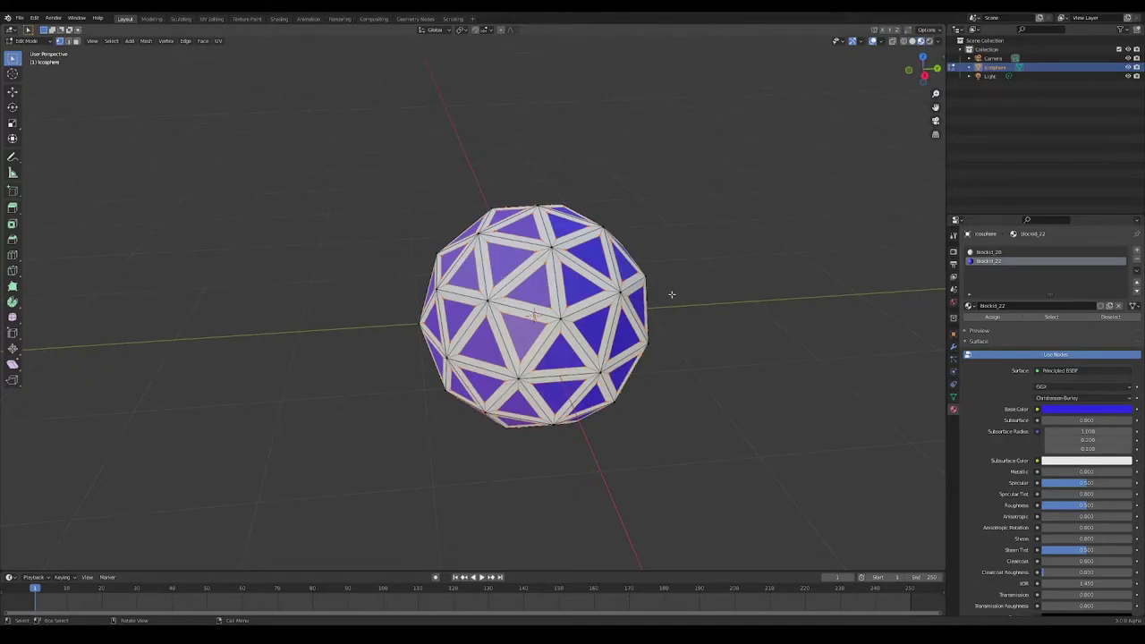
pyautogui.moveTo(673, 295); pyautogui.dragTo(619, 278, button='middle')
pyautogui.press('Tab')
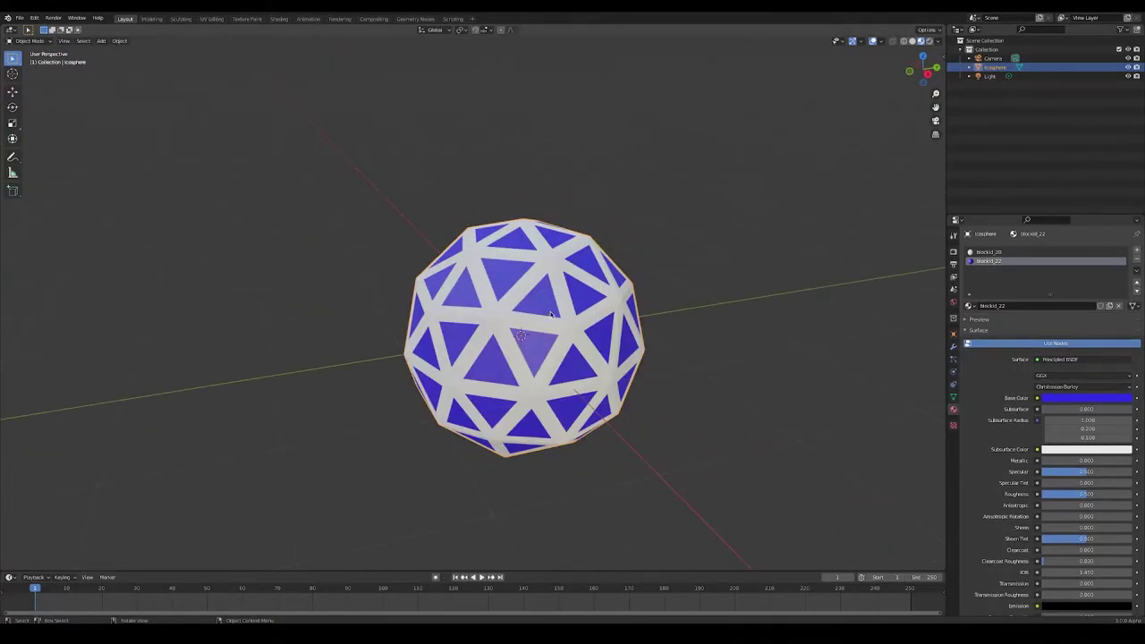
pyautogui.moveTo(450, 367)
pyautogui.mouseDown(button='middle')
pyautogui.moveTo(545, 314)
pyautogui.moveTo(442, 353)
pyautogui.moveTo(450, 357)
pyautogui.mouseUp(button='middle')
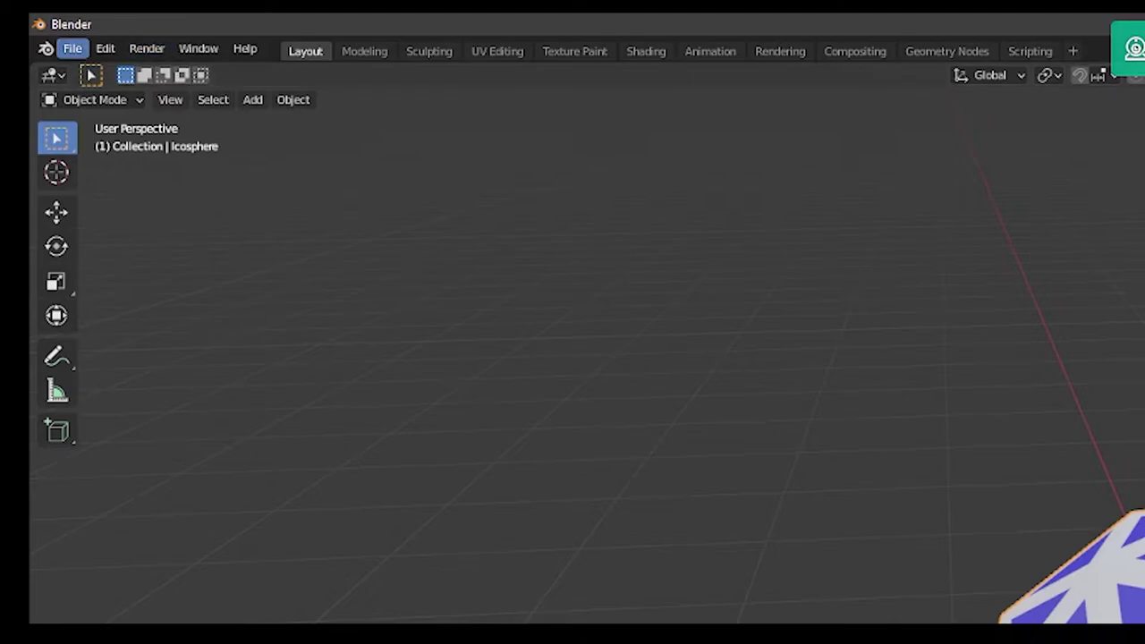
# Start a Wavefront OBJ export and choose the BinVox folder as its destination.
pyautogui.click(73, 48)
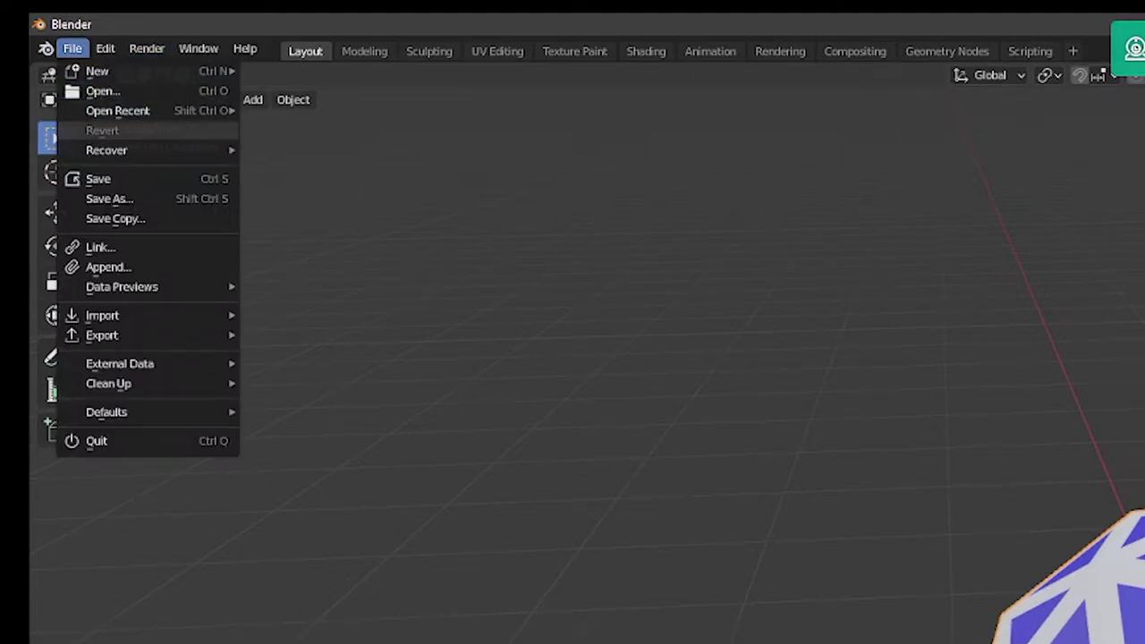
pyautogui.moveTo(134, 335)
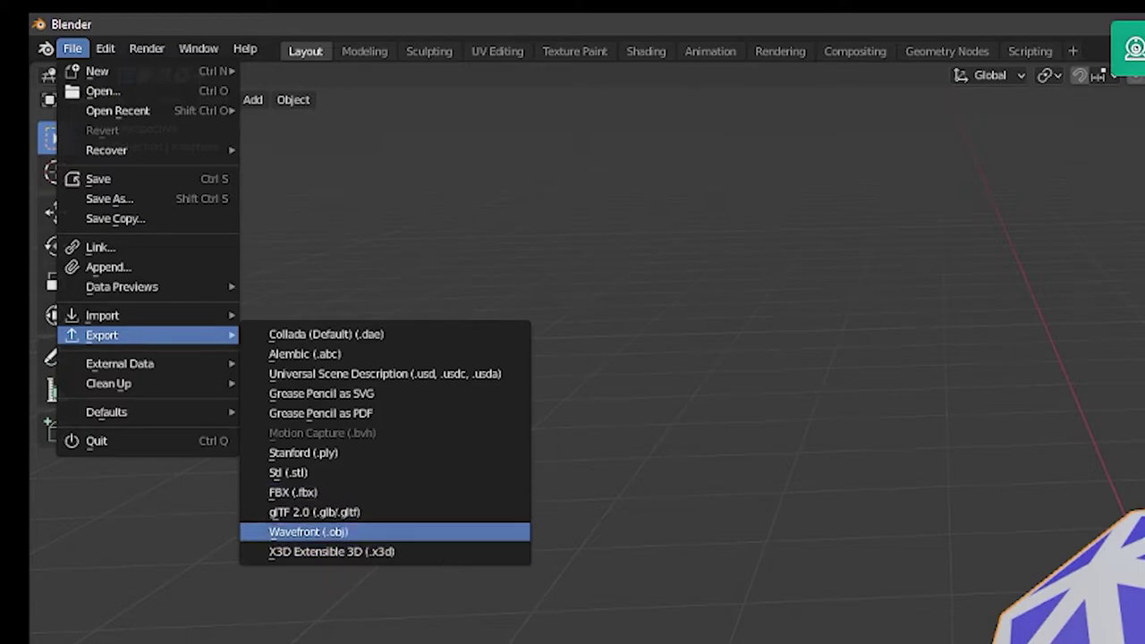
pyautogui.click(308, 532)
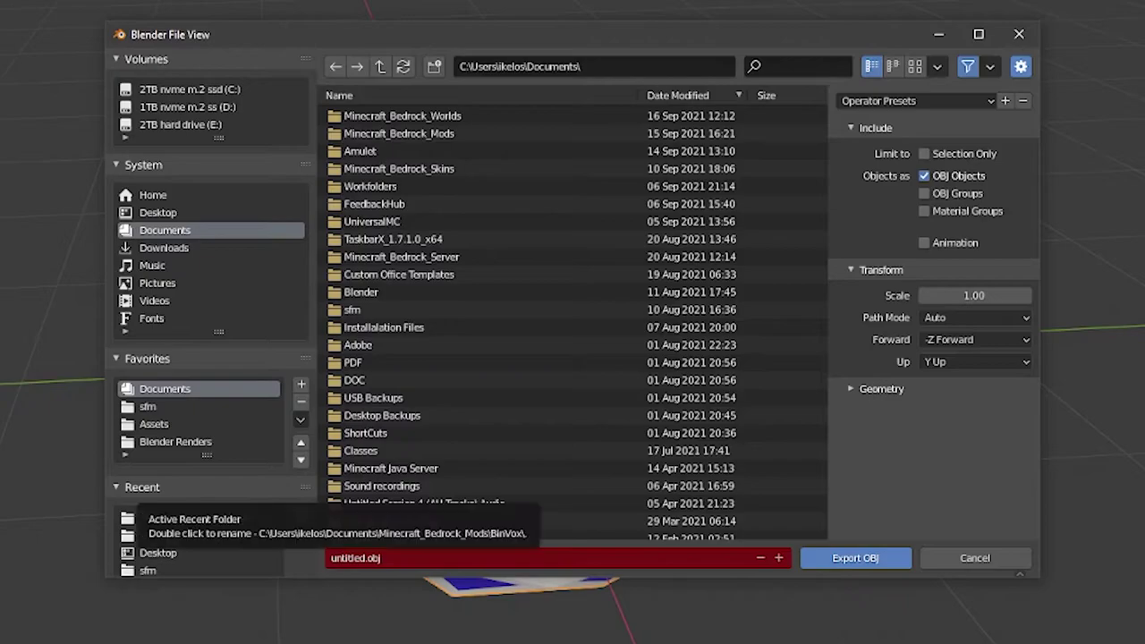
pyautogui.click(156, 535)
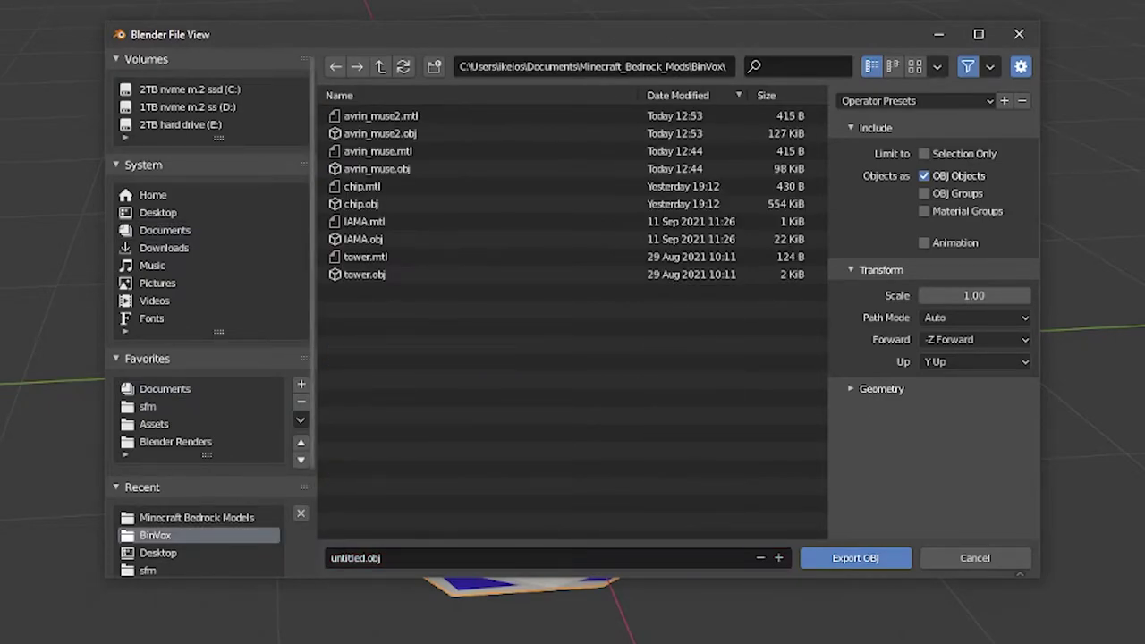
# Name the export file ico.obj.
pyautogui.click(356, 558)
pyautogui.press('Left')
pyautogui.press('Left')
pyautogui.press('Left')
pyautogui.press('Left')
pyautogui.press('Left')
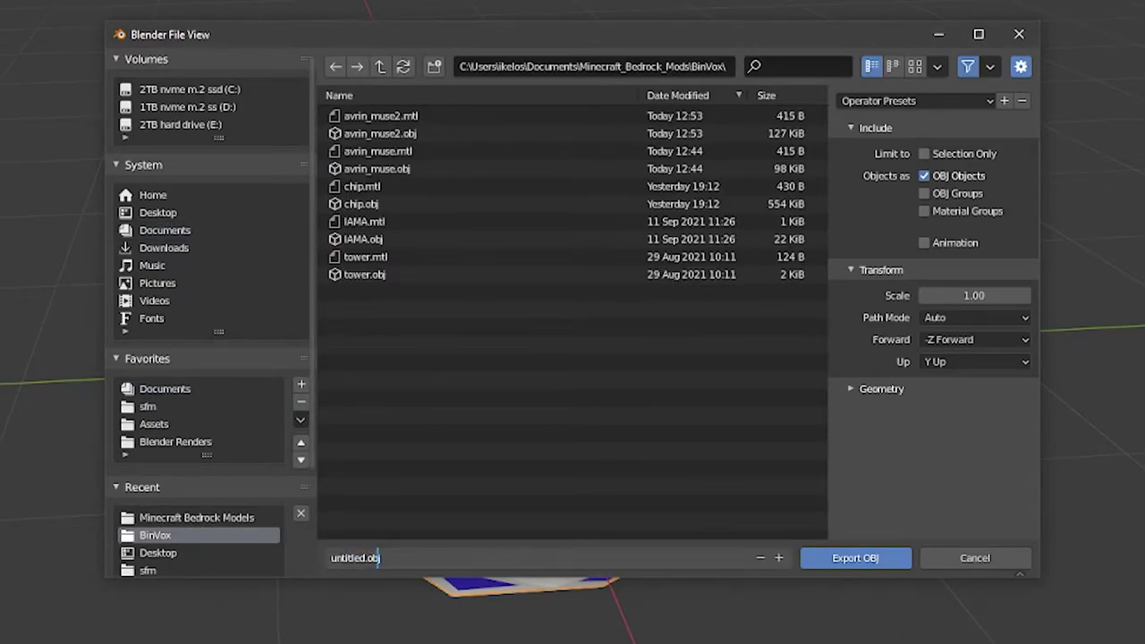
pyautogui.press('BackSpace')
pyautogui.press('BackSpace')
pyautogui.press('BackSpace')
pyautogui.press('BackSpace')
pyautogui.press('BackSpace')
pyautogui.press('BackSpace')
pyautogui.press('BackSpace')
pyautogui.press('BackSpace')
pyautogui.write('ico')
pyautogui.click(360, 558)
pyautogui.press('Return')
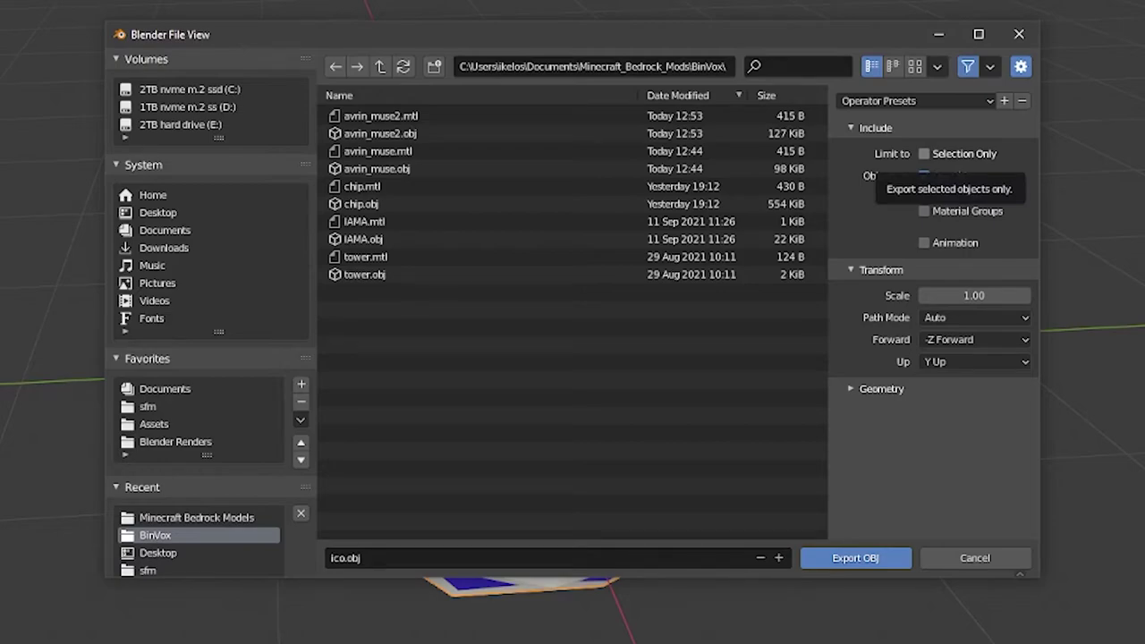
# Export the OBJ limited to the selection only, with the up axis set to X Up.
pyautogui.click(925, 153)
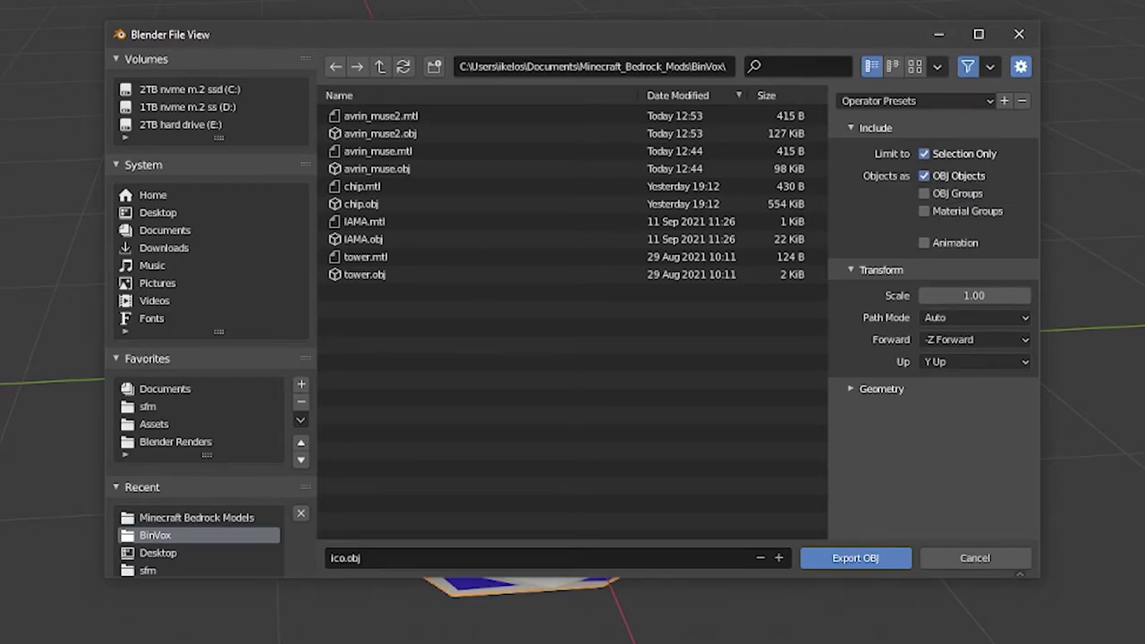
pyautogui.moveTo(895, 34); pyautogui.dragTo(563, 84)
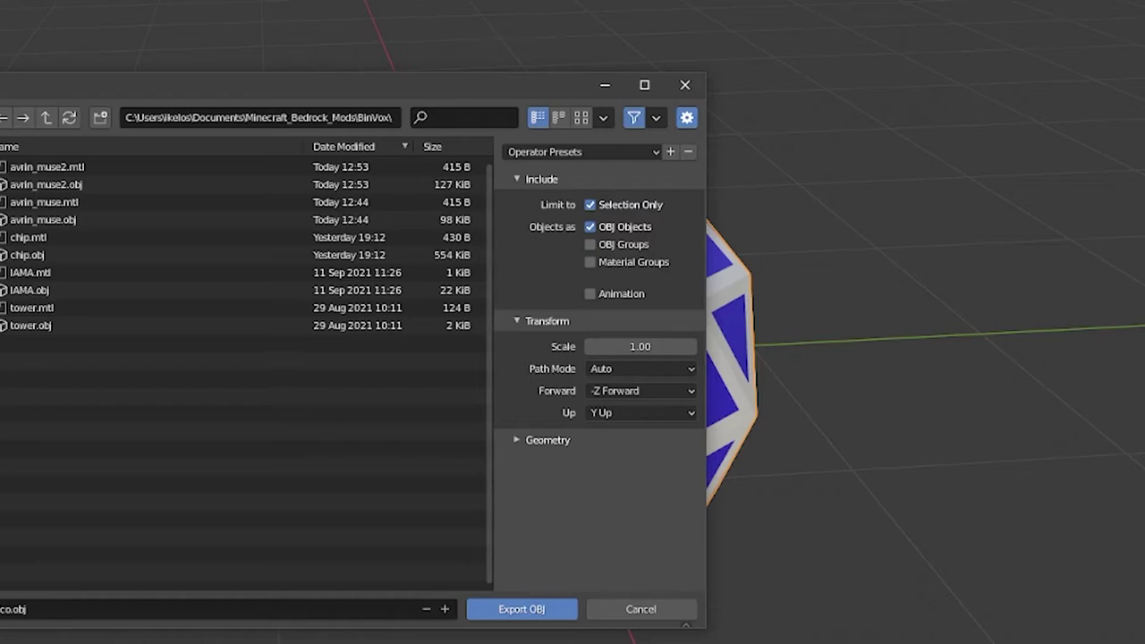
pyautogui.moveTo(475, 85); pyautogui.dragTo(39, 91)
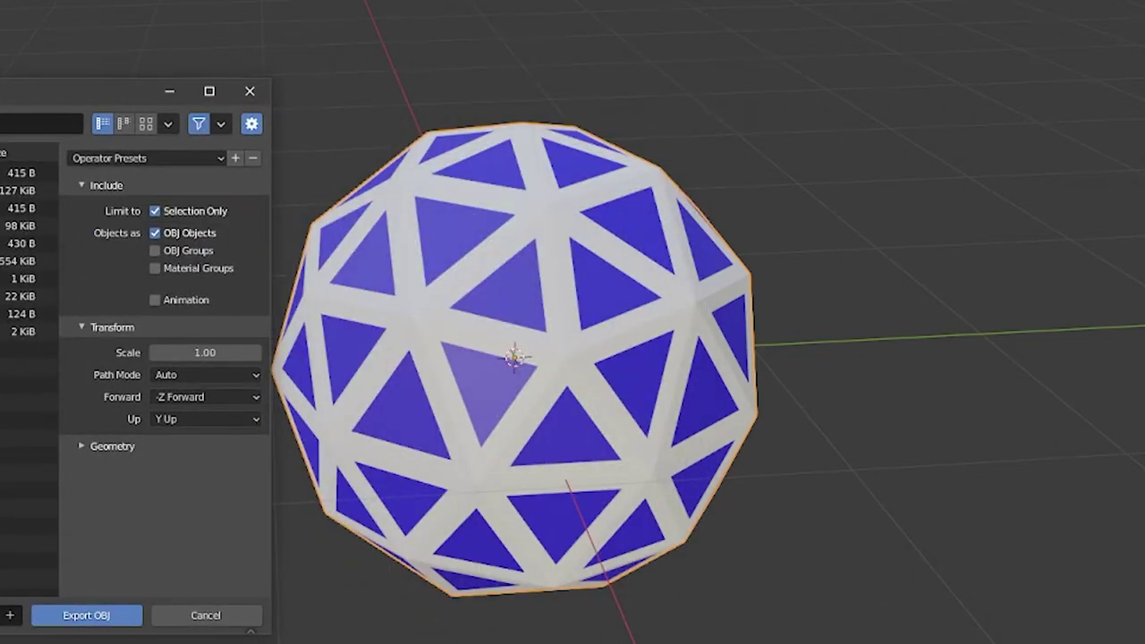
pyautogui.moveTo(53, 91); pyautogui.dragTo(535, 67)
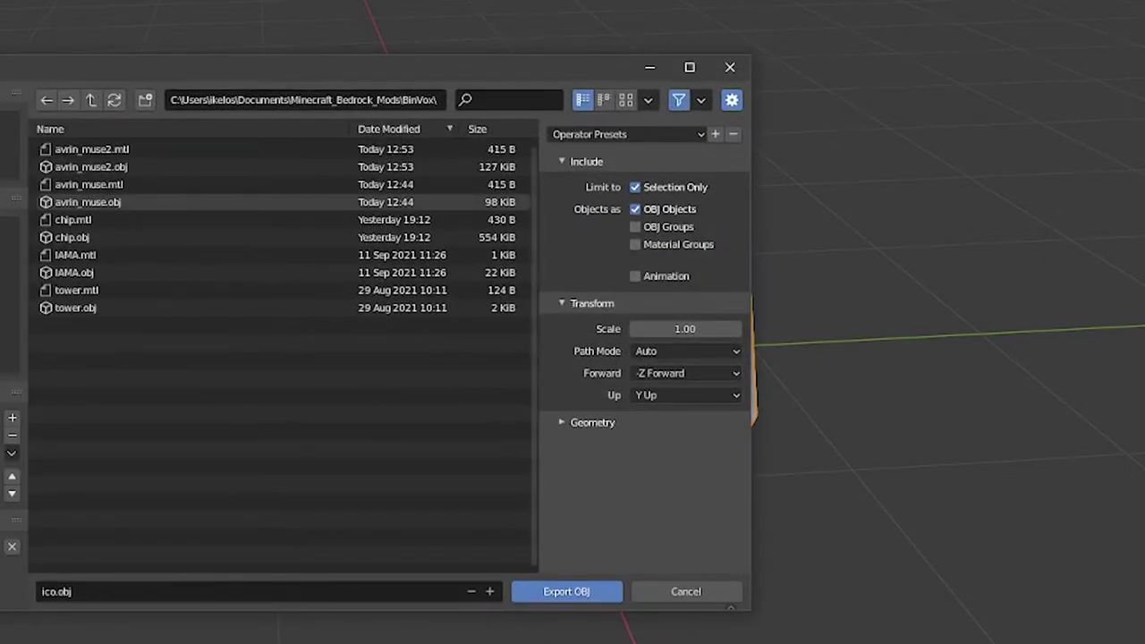
pyautogui.click(685, 394)
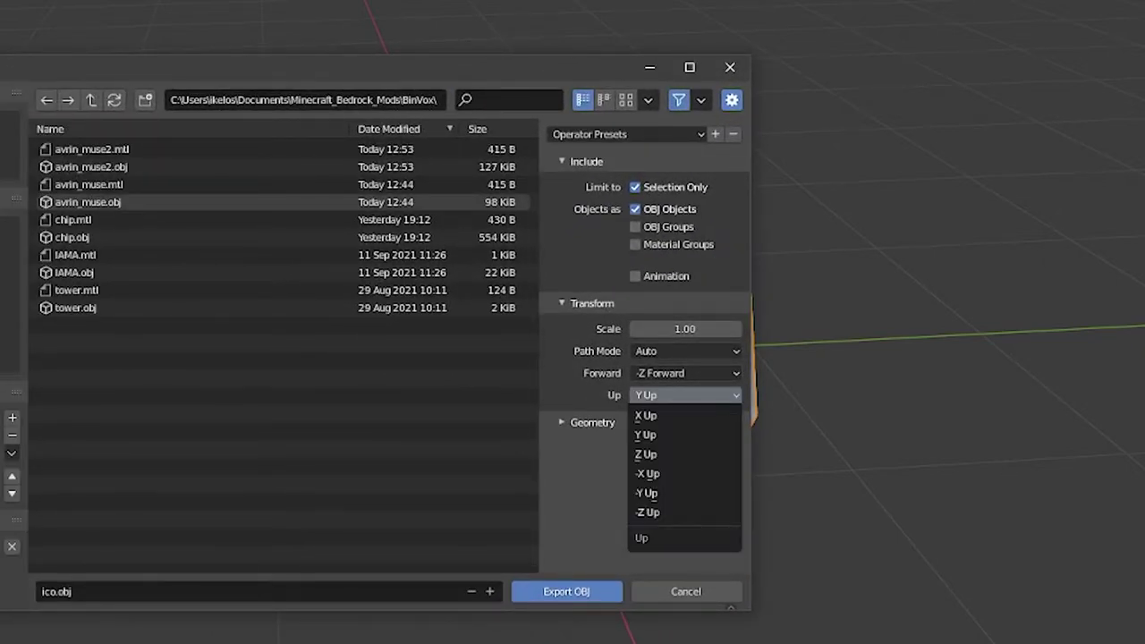
pyautogui.click(645, 415)
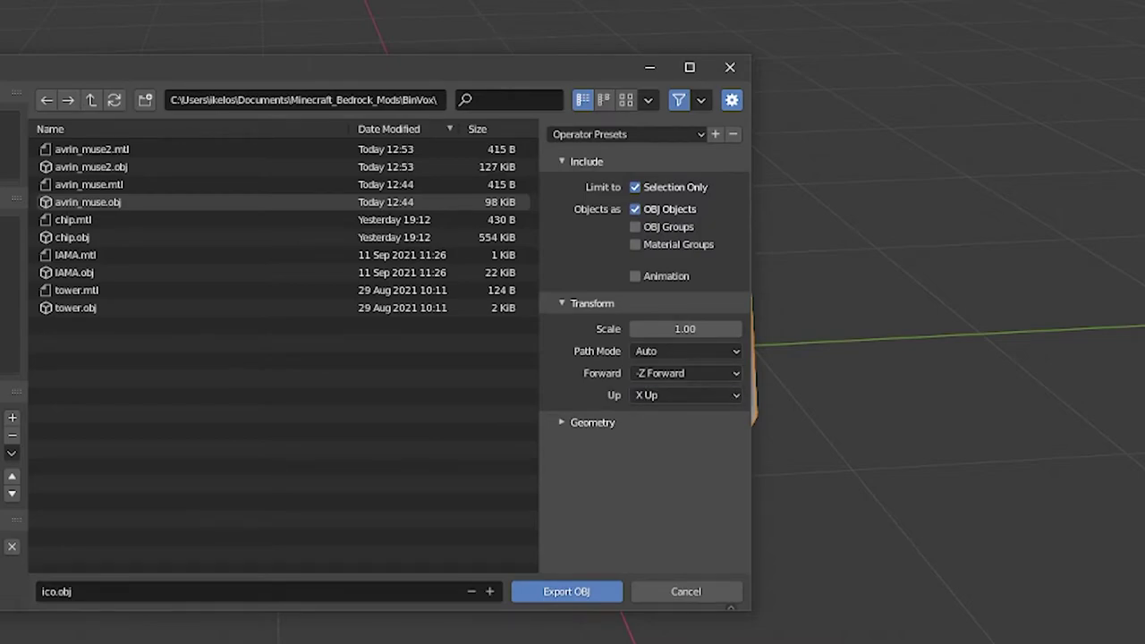
pyautogui.click(566, 591)
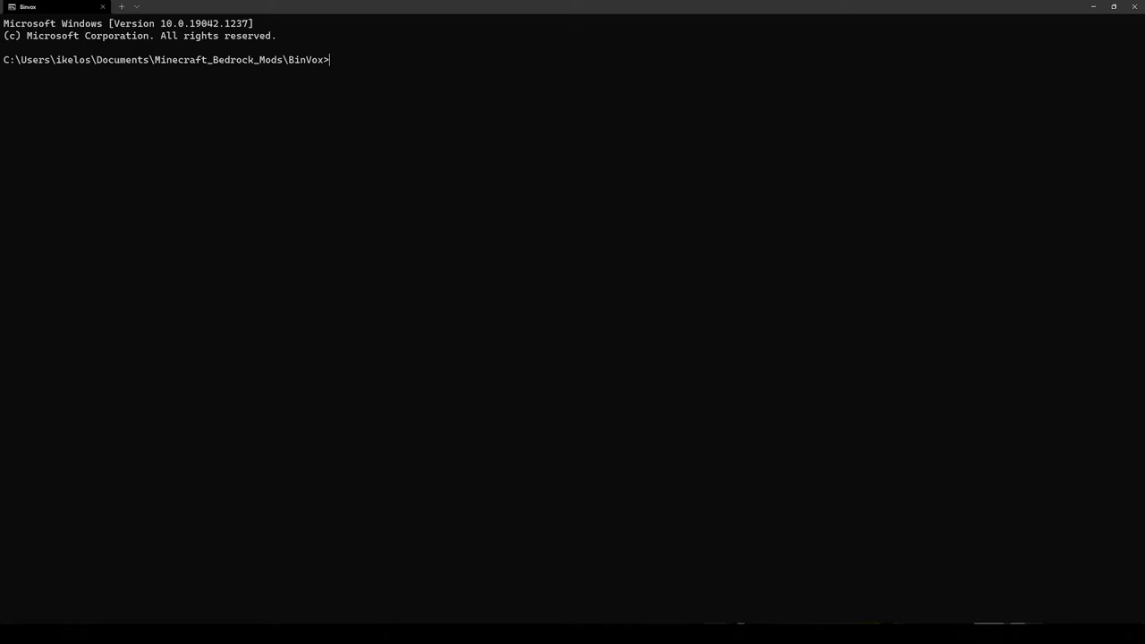
# In the terminal, display the binvox usage and convert the model with binvox -d 100 -e -mb -t schematic ico.obj.
pyautogui.write('binvox')
pyautogui.press('Return')
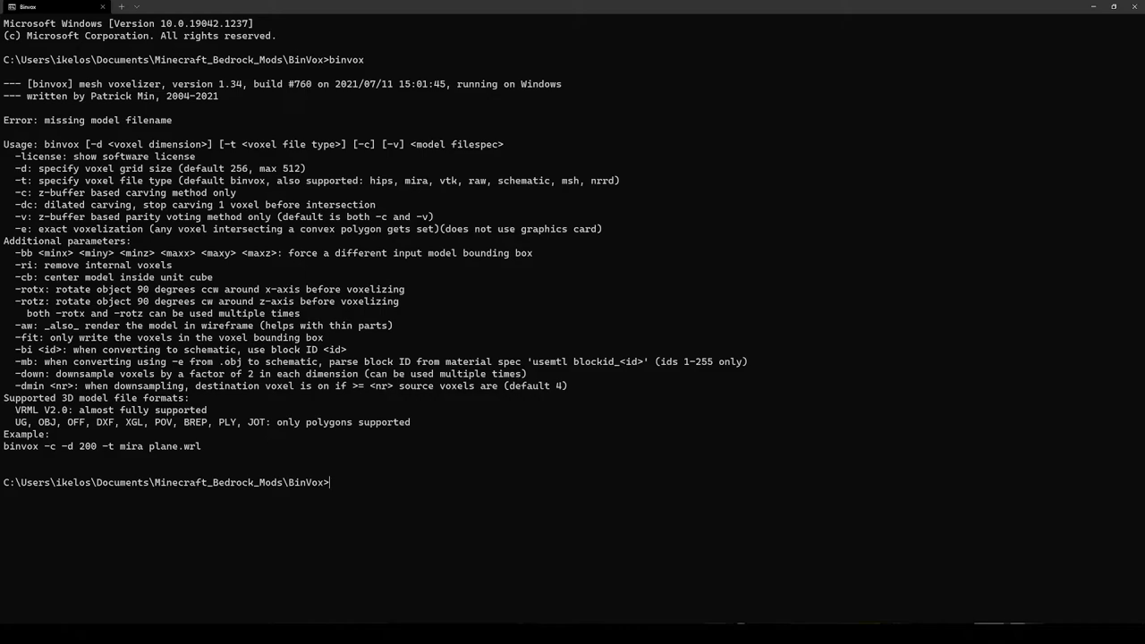
pyautogui.write('binvox -d 100')
pyautogui.write('-e')
pyautogui.write('-mb')
pyautogui.write('-t sche')
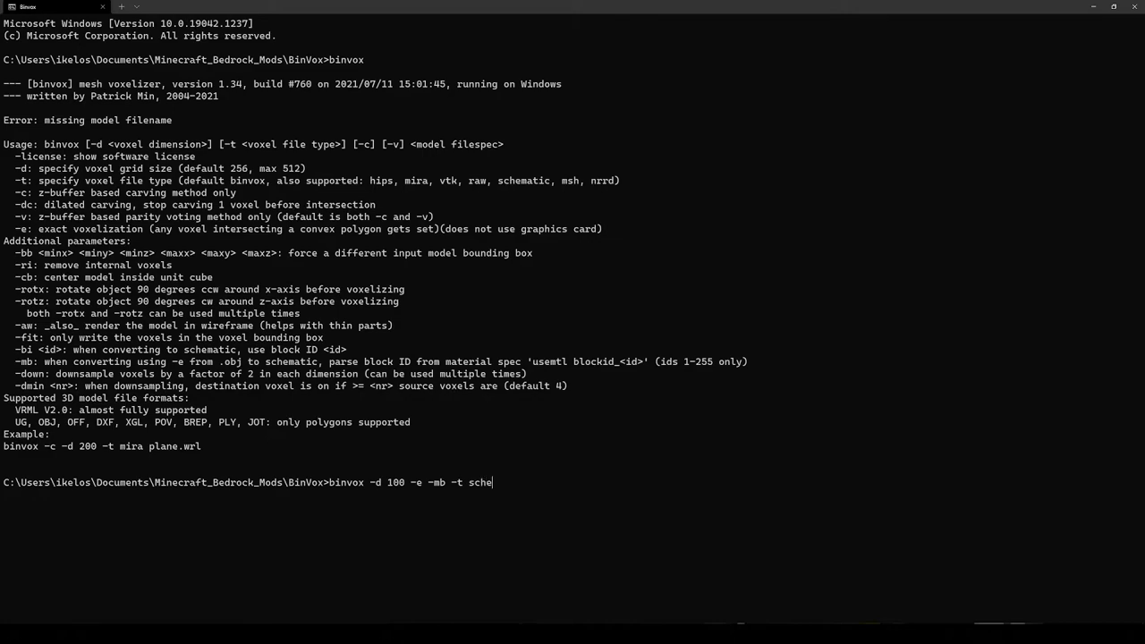
pyautogui.write('matic')
pyautogui.write('ico.obj')
pyautogui.press('Return')
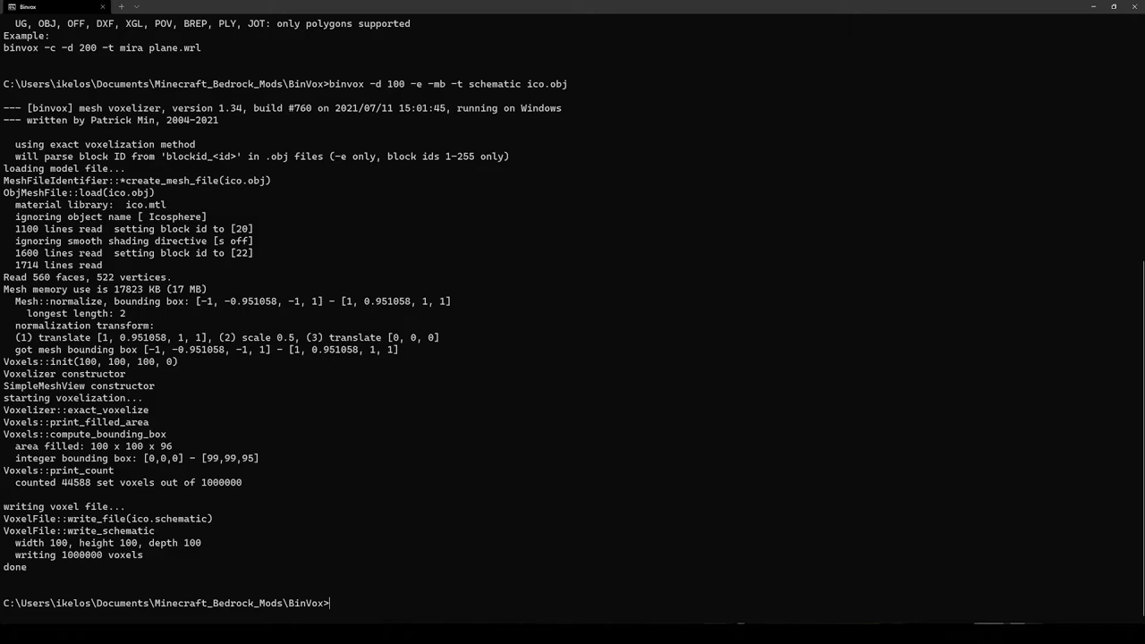
# Examine the binvox conversion output for the block IDs read from the materials and the written file.
pyautogui.keyDown('ctrl'); pyautogui.scroll(7, 572, 322); pyautogui.keyUp('ctrl')
pyautogui.scroll(6, 573, 322)
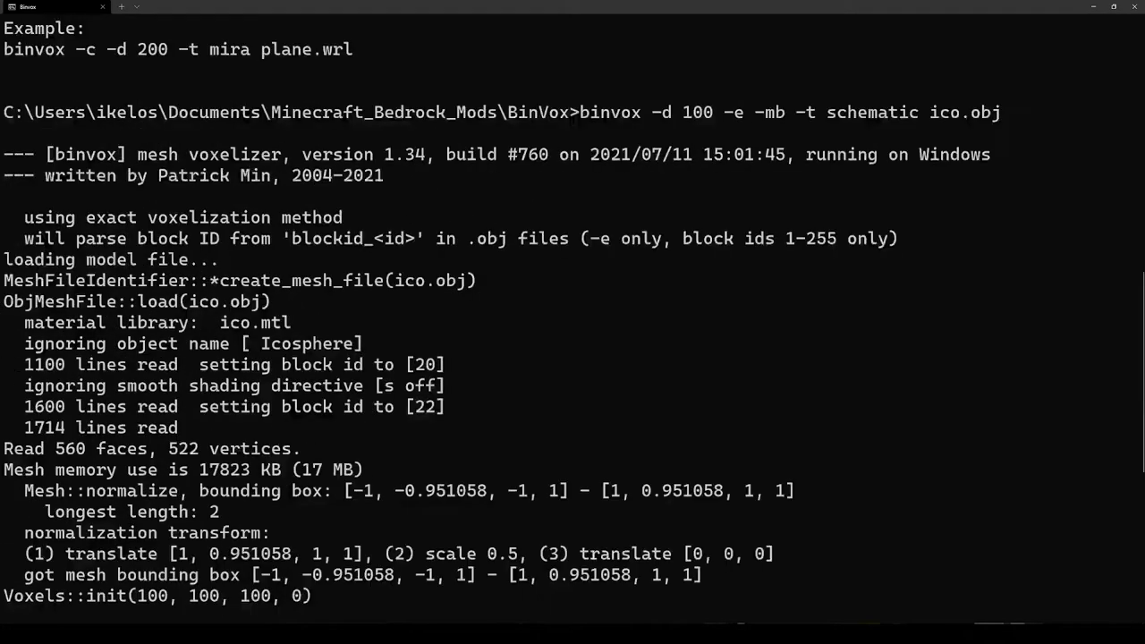
pyautogui.keyDown('ctrl'); pyautogui.scroll(-2, 573, 322); pyautogui.keyUp('ctrl')
pyautogui.keyDown('ctrl'); pyautogui.scroll(2, 573, 322); pyautogui.keyUp('ctrl')
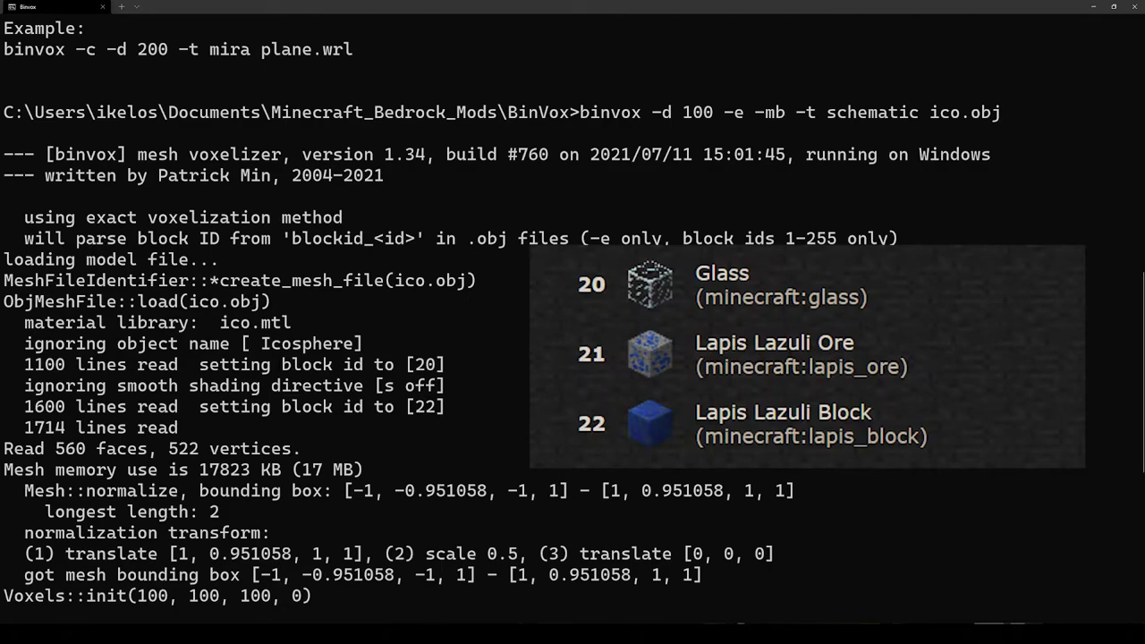
pyautogui.scroll(-7, 573, 322)
pyautogui.keyDown('ctrl'); pyautogui.scroll(-1, 573, 322); pyautogui.keyUp('ctrl')
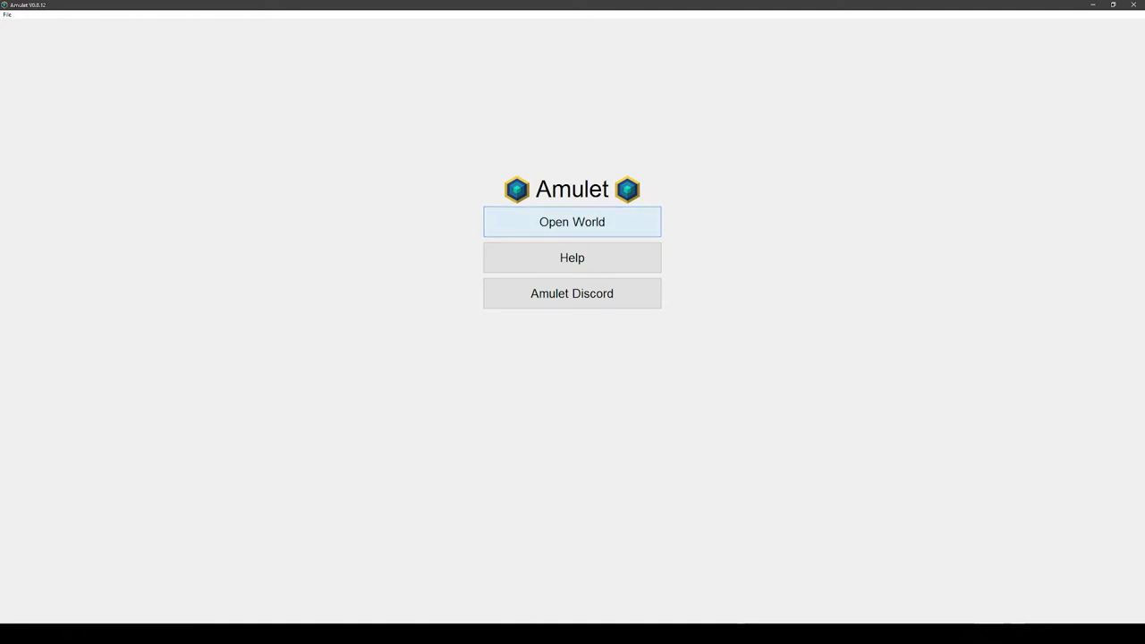
# Switch to Amulet and open the Bedrock world ICO TEST.
pyautogui.click(572, 222)
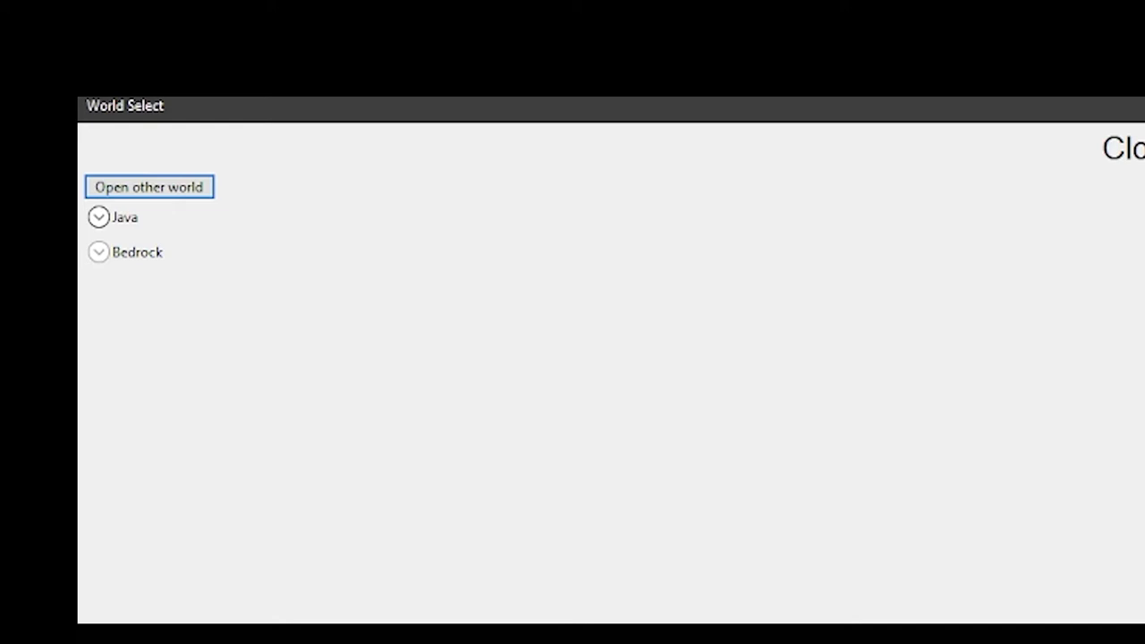
pyautogui.click(98, 252)
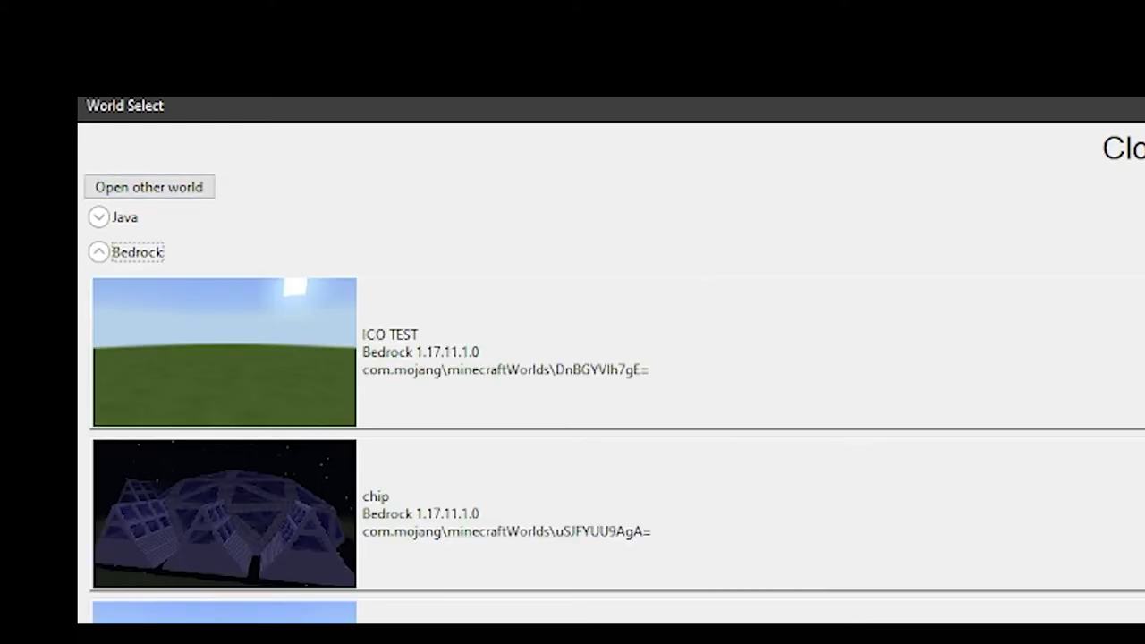
pyautogui.click(292, 263)
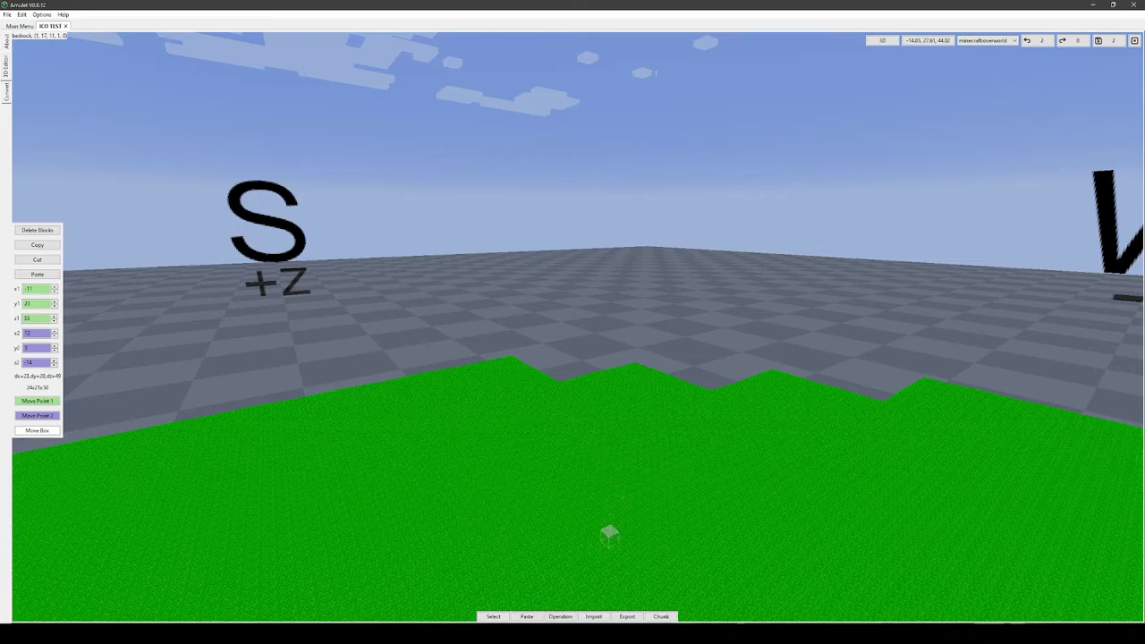
# Import ico.schematic from the BinVox folder into the world.
pyautogui.click(594, 617)
pyautogui.click(33, 330)
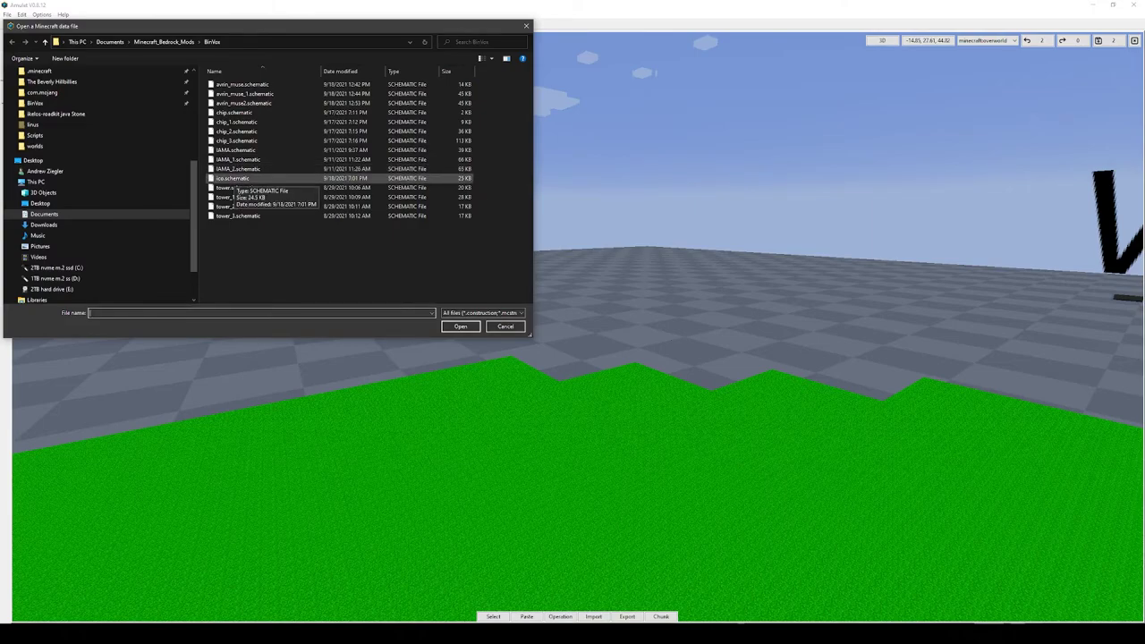
pyautogui.doubleClick(232, 178)
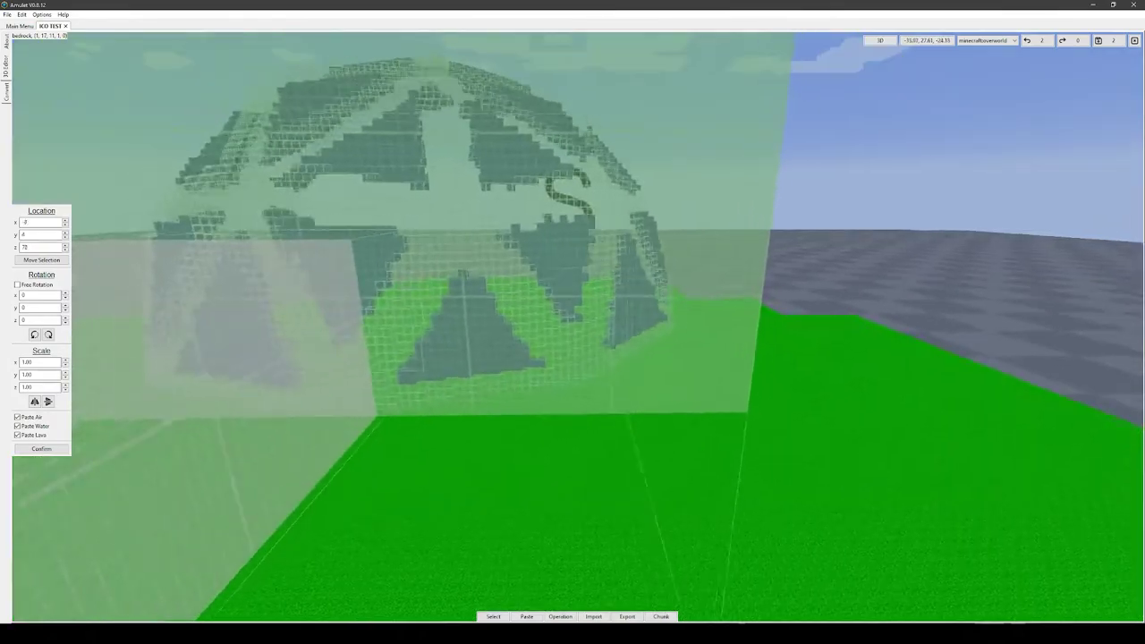
# Position the imported sphere above the ground at location x 10, y 57, z 10.
pyautogui.press('s')
pyautogui.press('a')
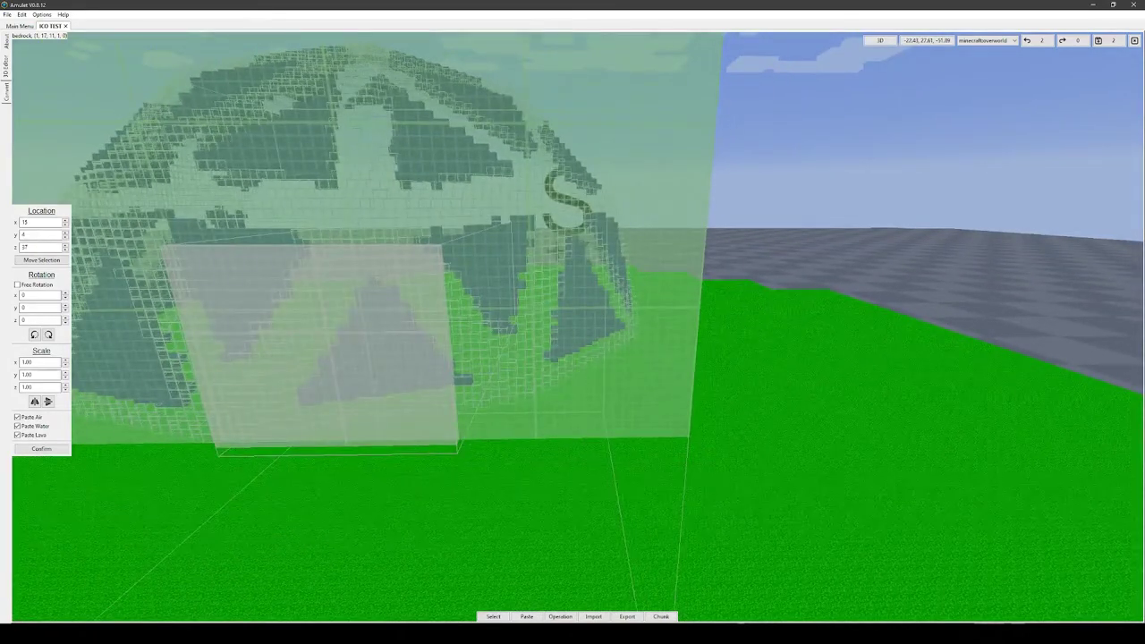
pyautogui.press('a')
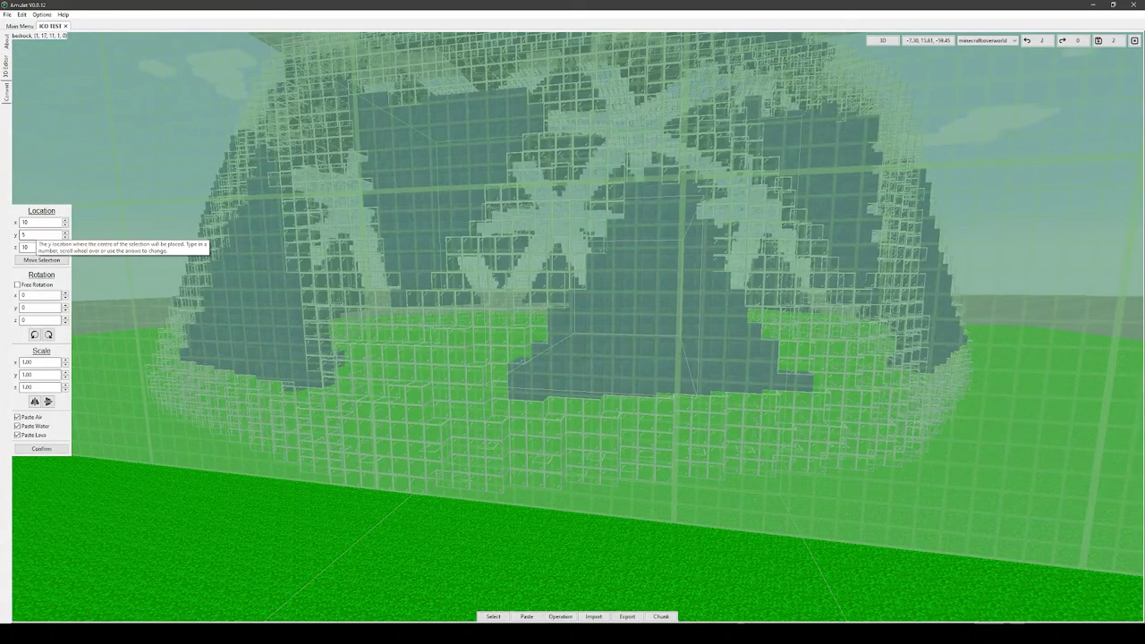
pyautogui.scroll(-1, 41, 234)
pyautogui.scroll(1, 40, 234)
pyautogui.scroll(-4, 41, 234)
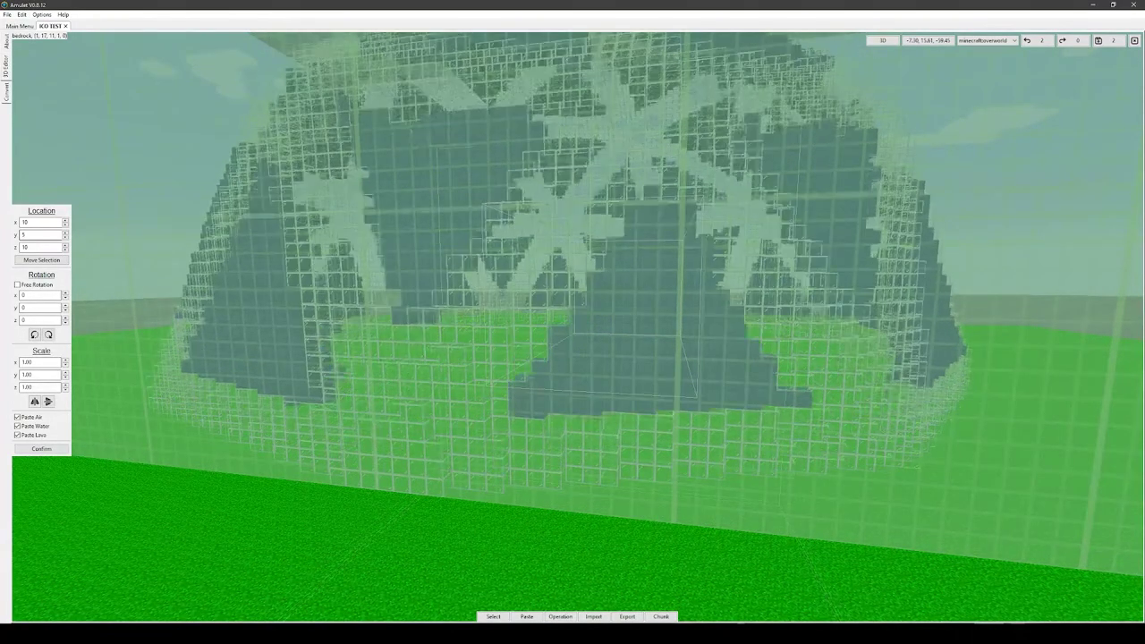
pyautogui.scroll(4, 40, 234)
pyautogui.scroll(10, 40, 234)
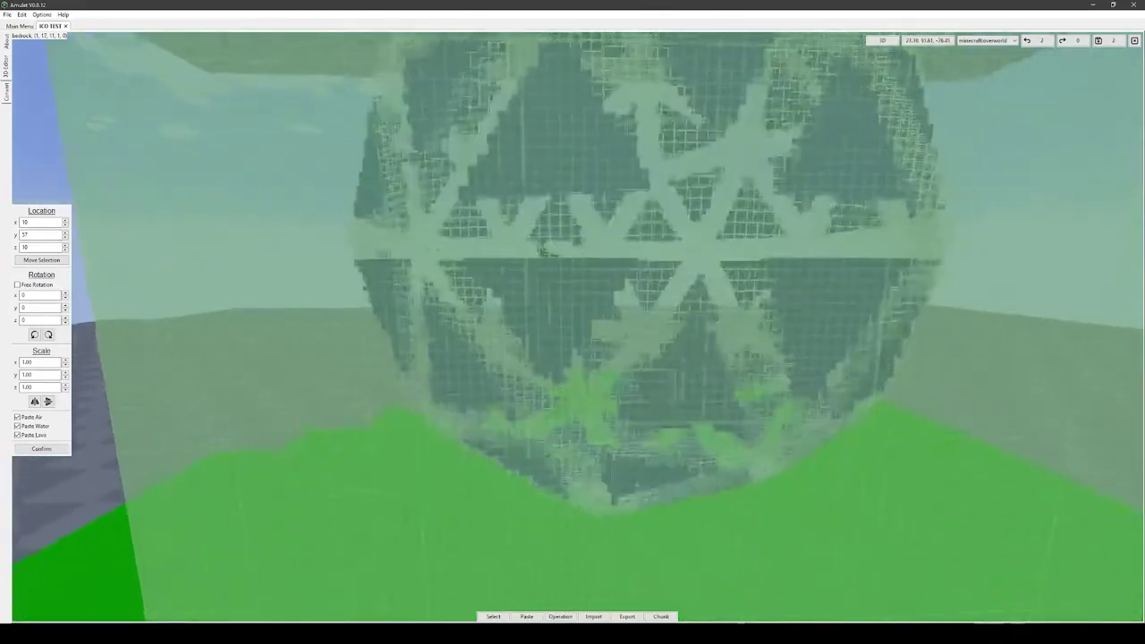
pyautogui.press('shift')
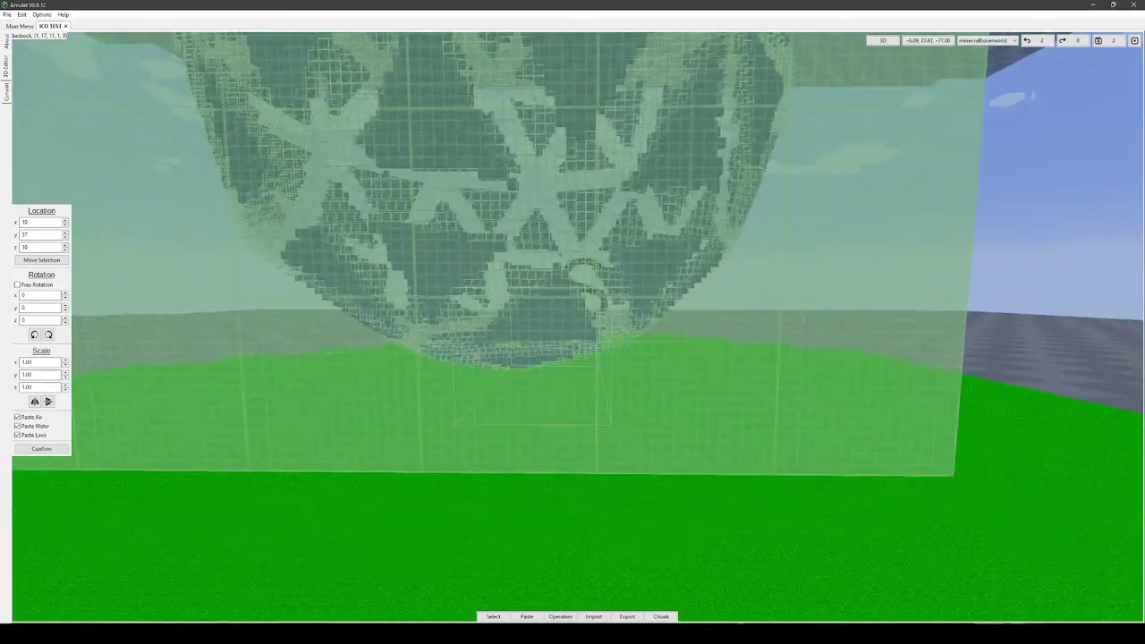
pyautogui.press('space')
pyautogui.press('a')
pyautogui.press('space')
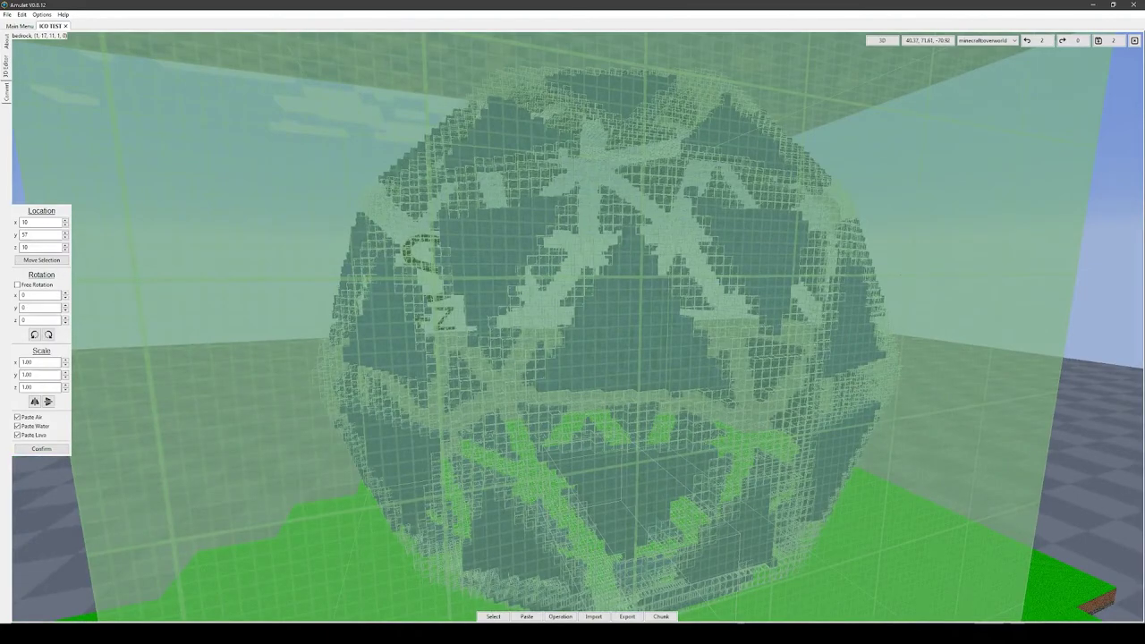
# Paste the sphere into the world with Paste Air turned off and save the world.
pyautogui.click(17, 417)
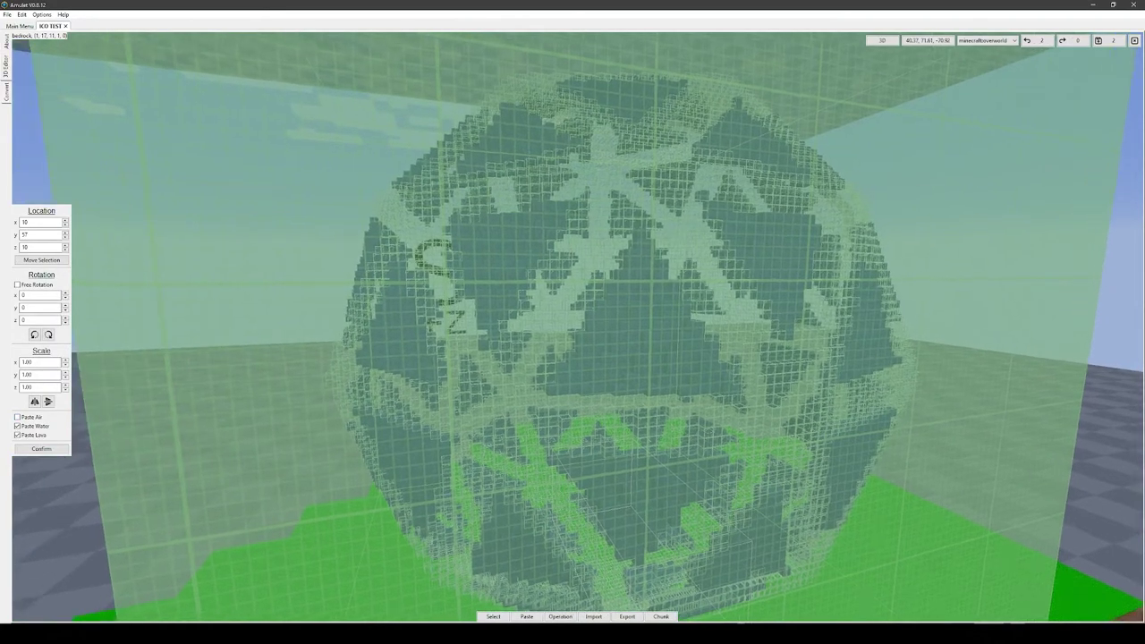
pyautogui.press('a')
pyautogui.press('s')
pyautogui.press('a')
pyautogui.press('s')
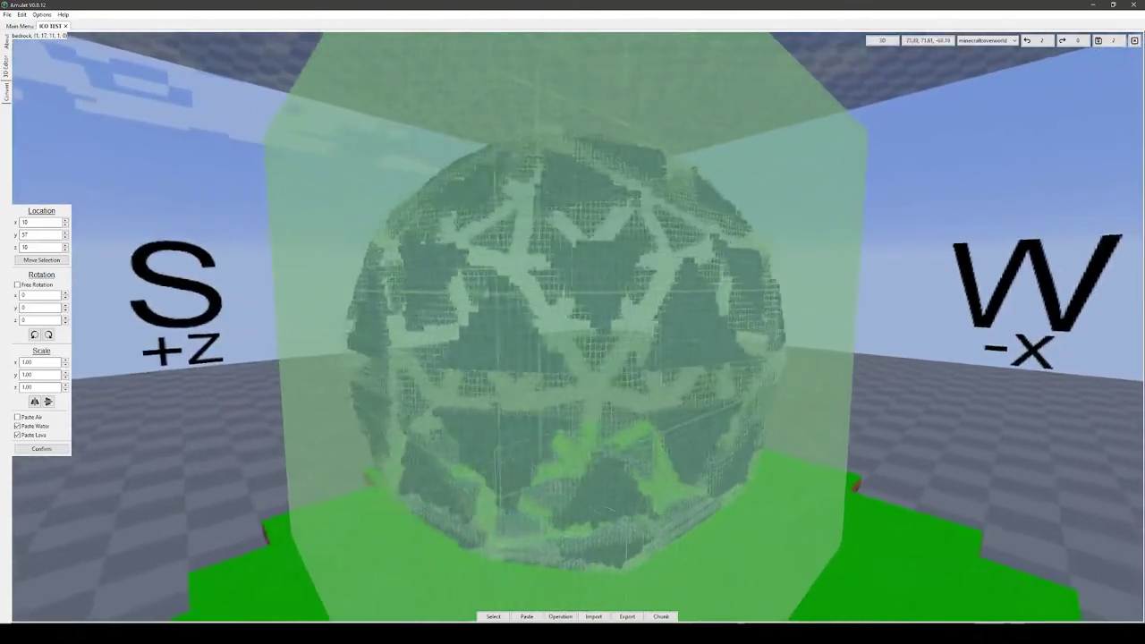
pyautogui.press('d')
pyautogui.press('w')
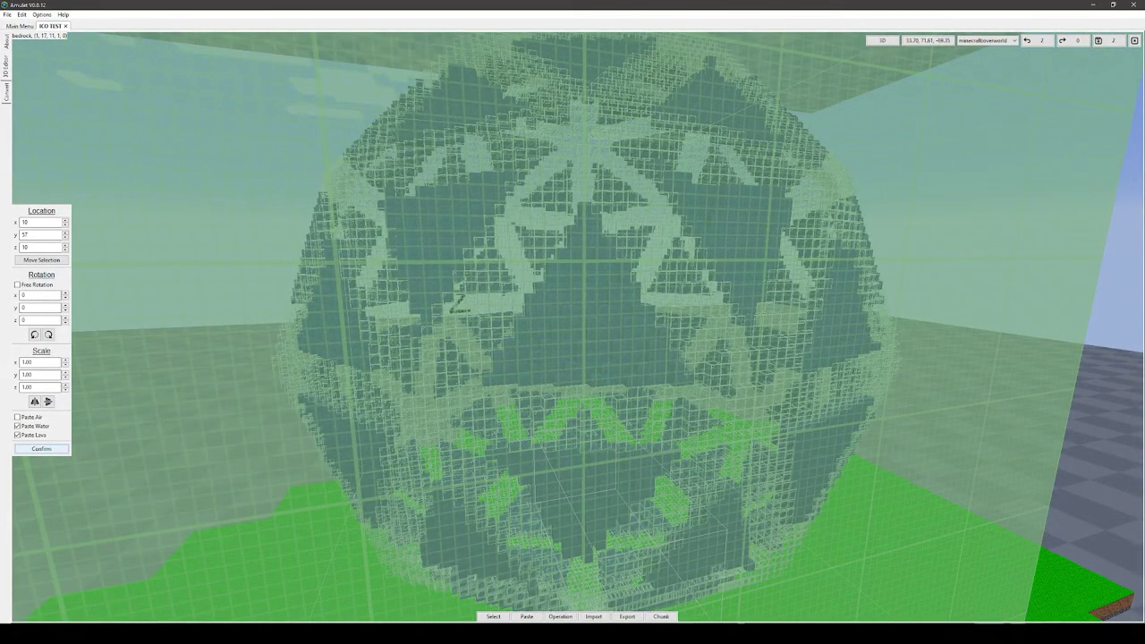
pyautogui.click(41, 448)
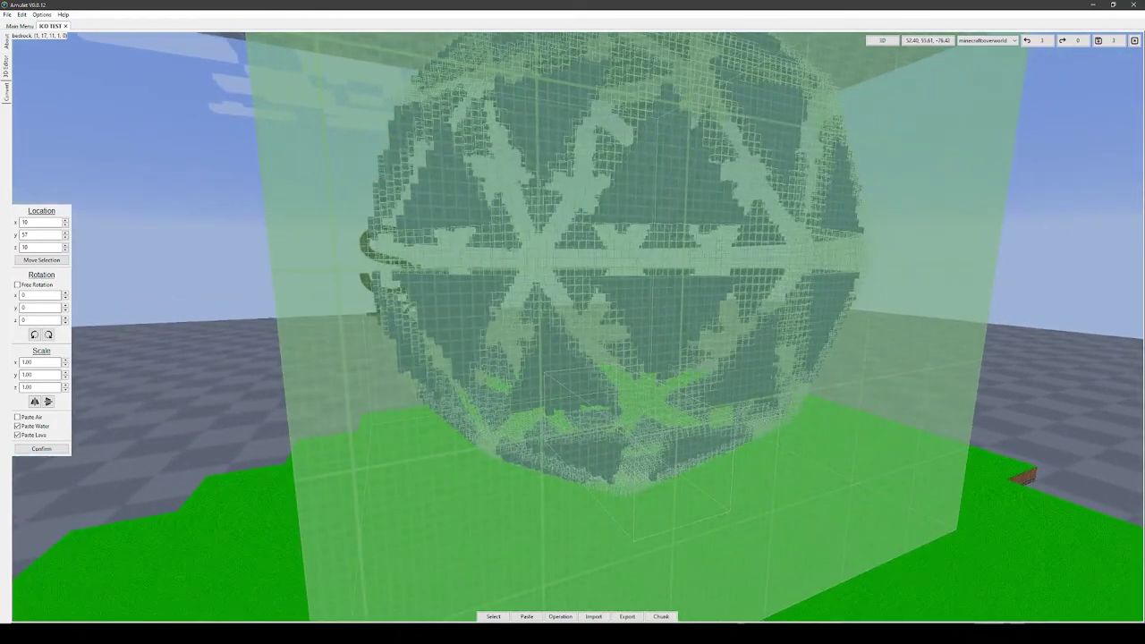
pyautogui.click(1101, 40)
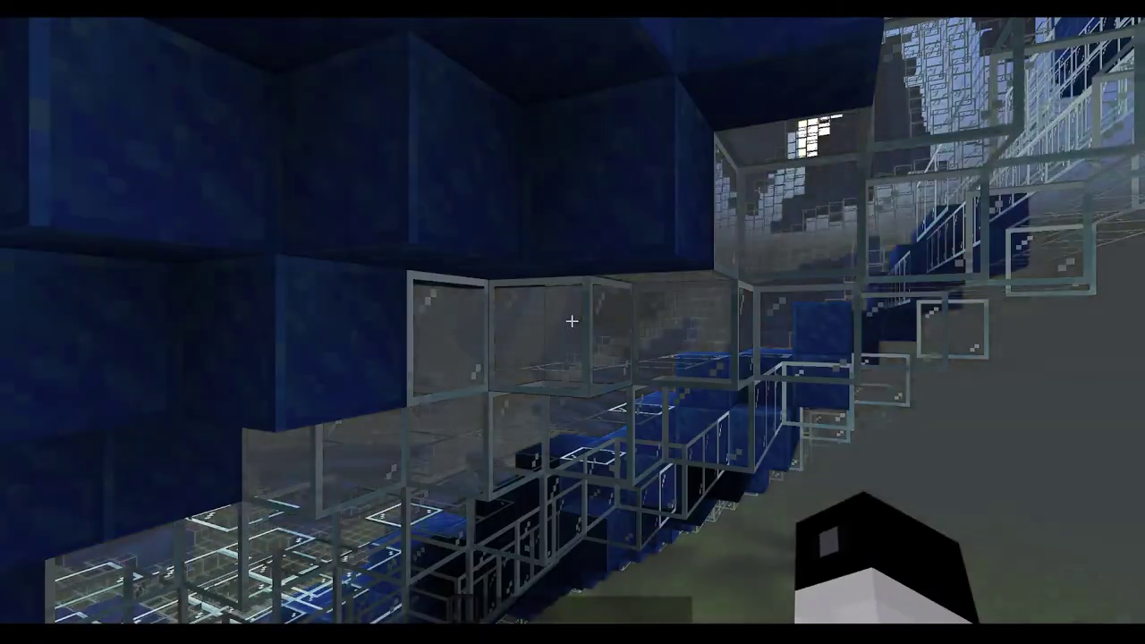
pyautogui.press('s')
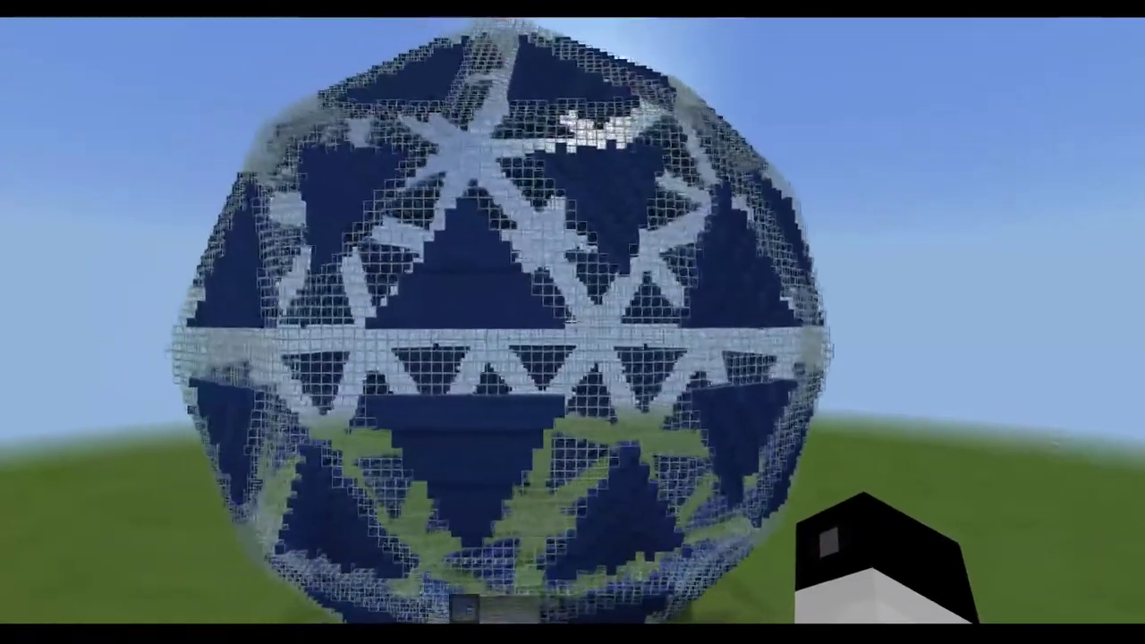
pyautogui.press('a')
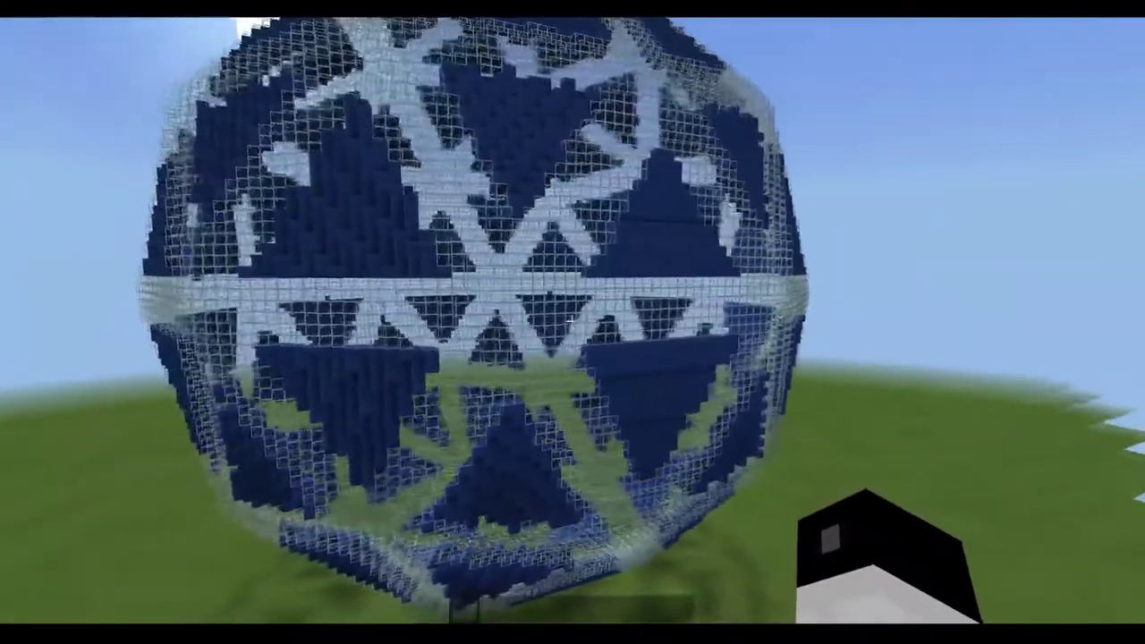
pyautogui.press('a')
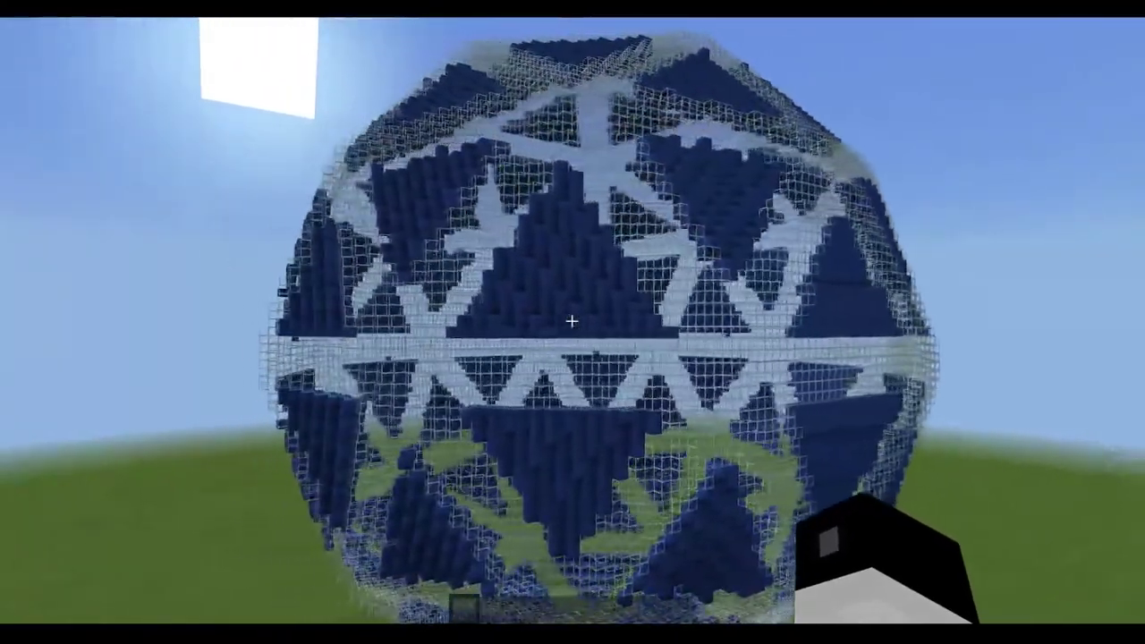
pyautogui.press('a')
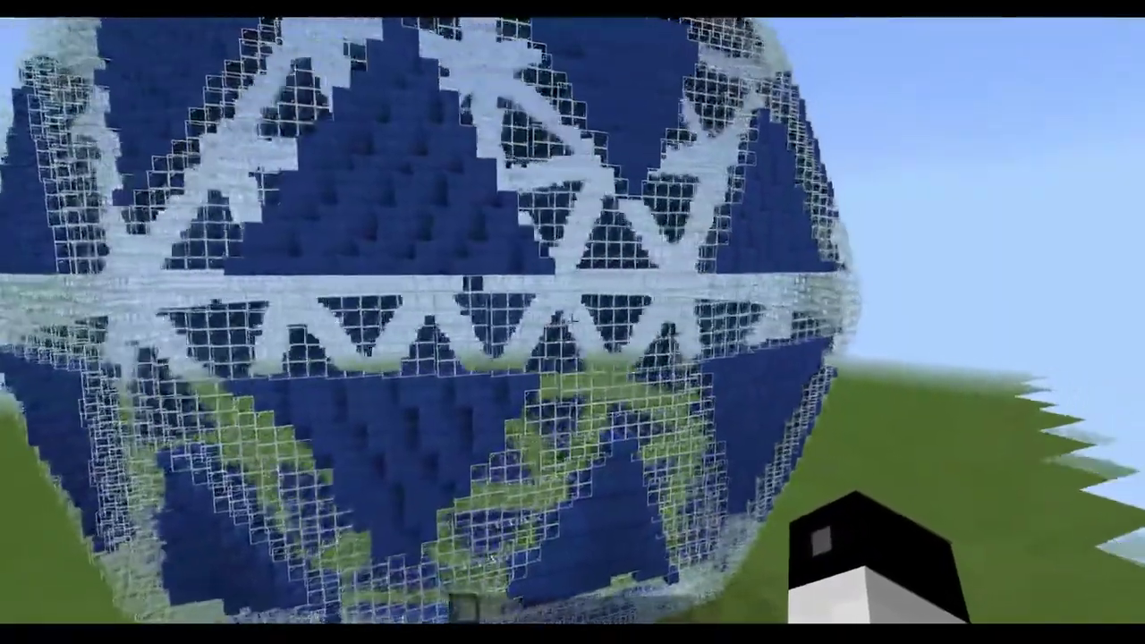
pyautogui.press('a')
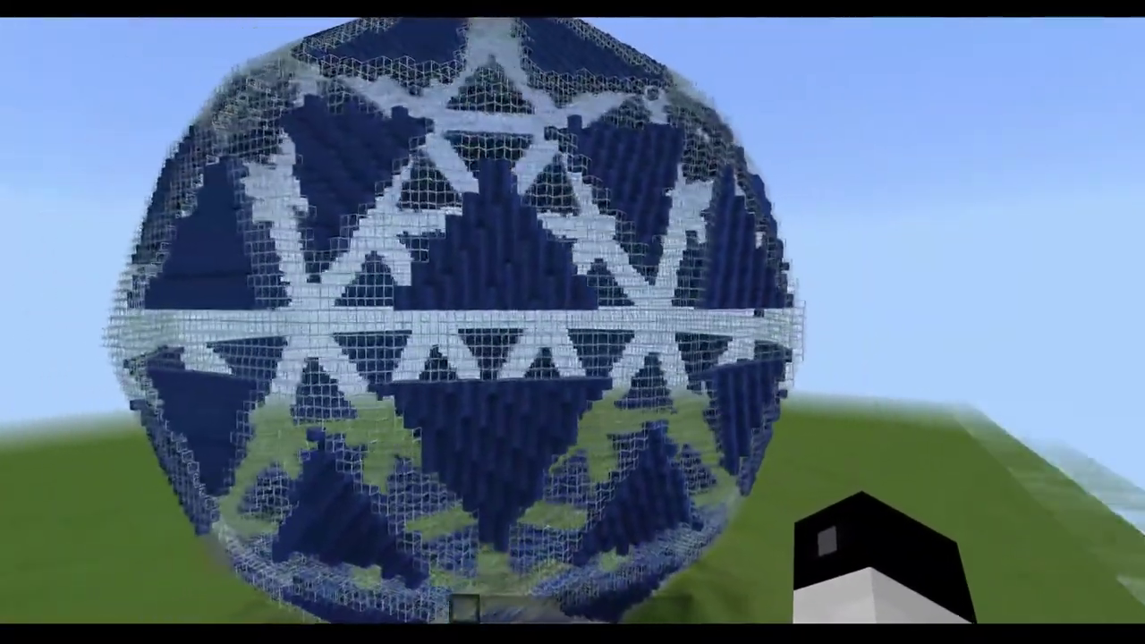
pyautogui.press('a')
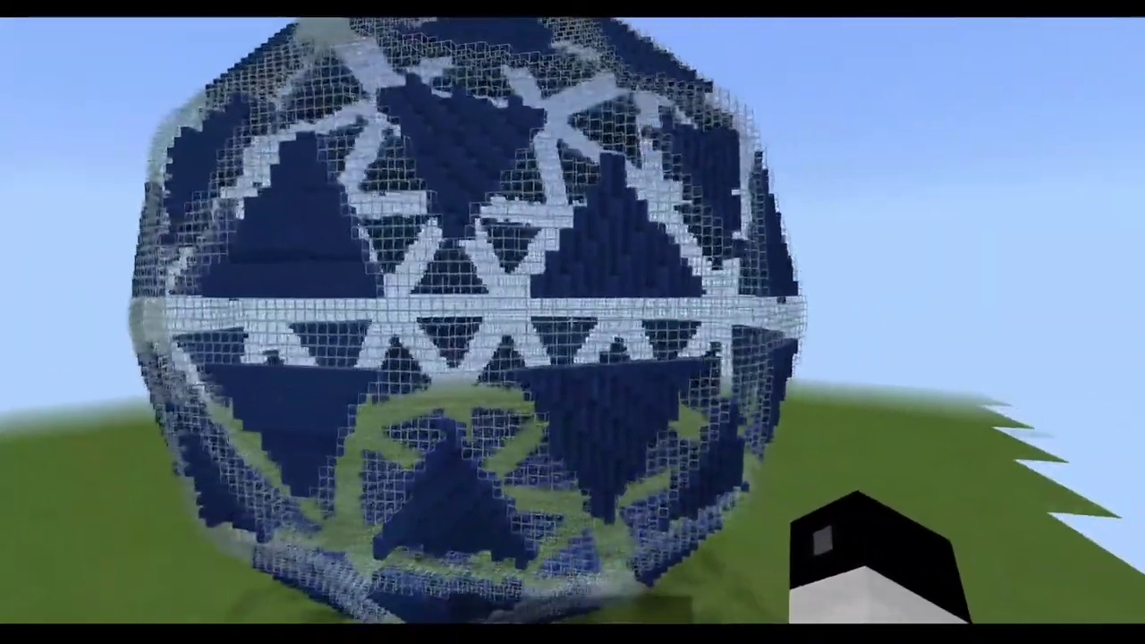
pyautogui.press('a')
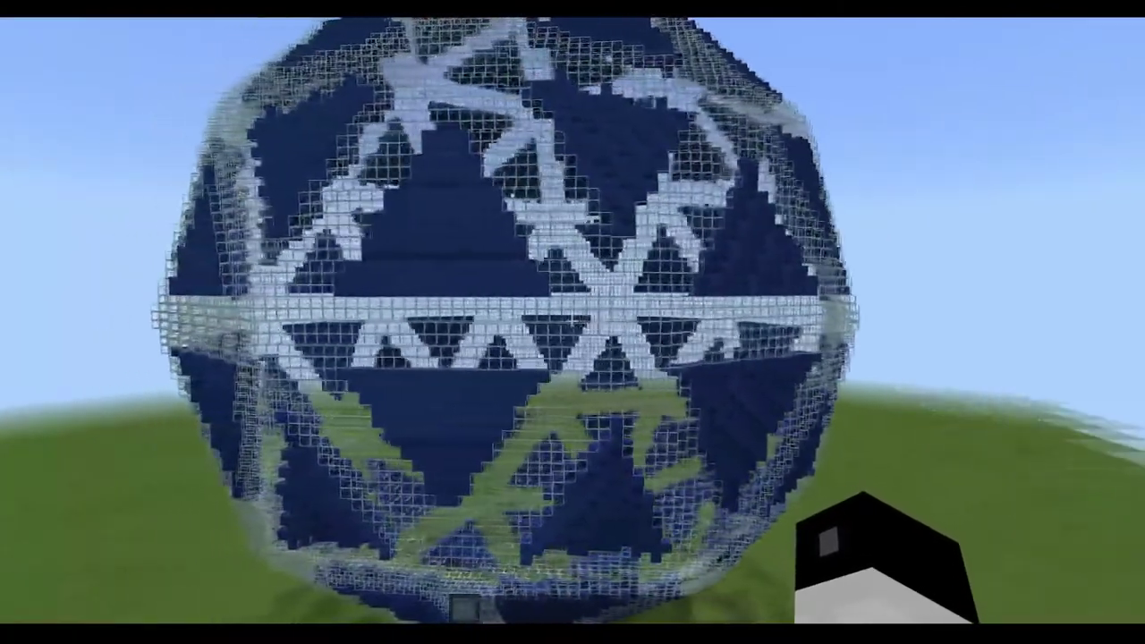
pyautogui.press('a')
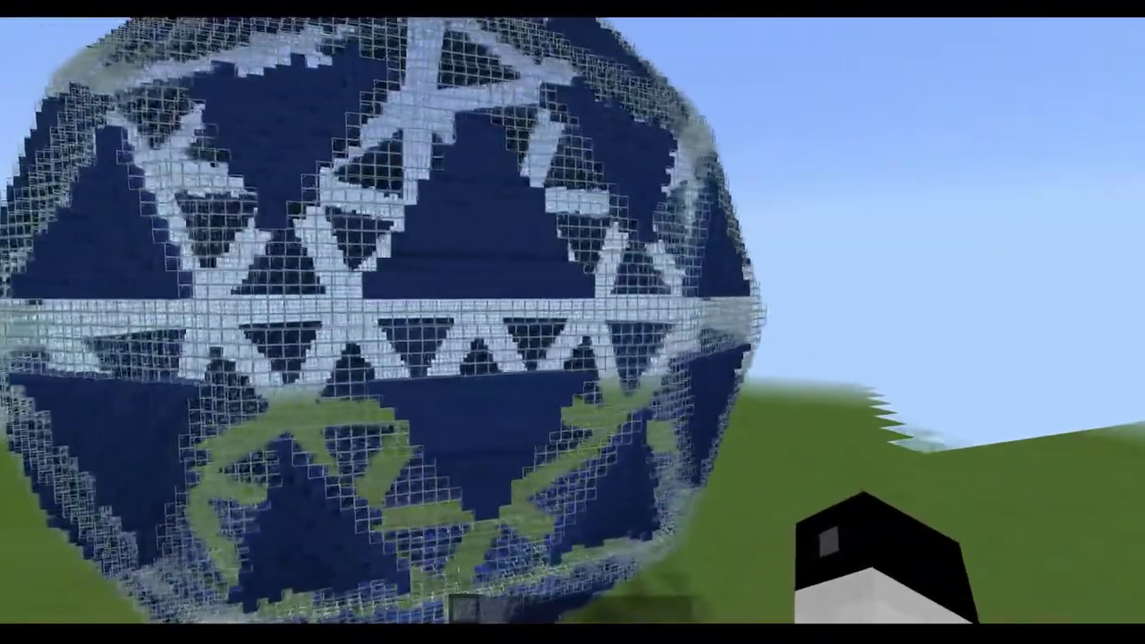
pyautogui.press('a')
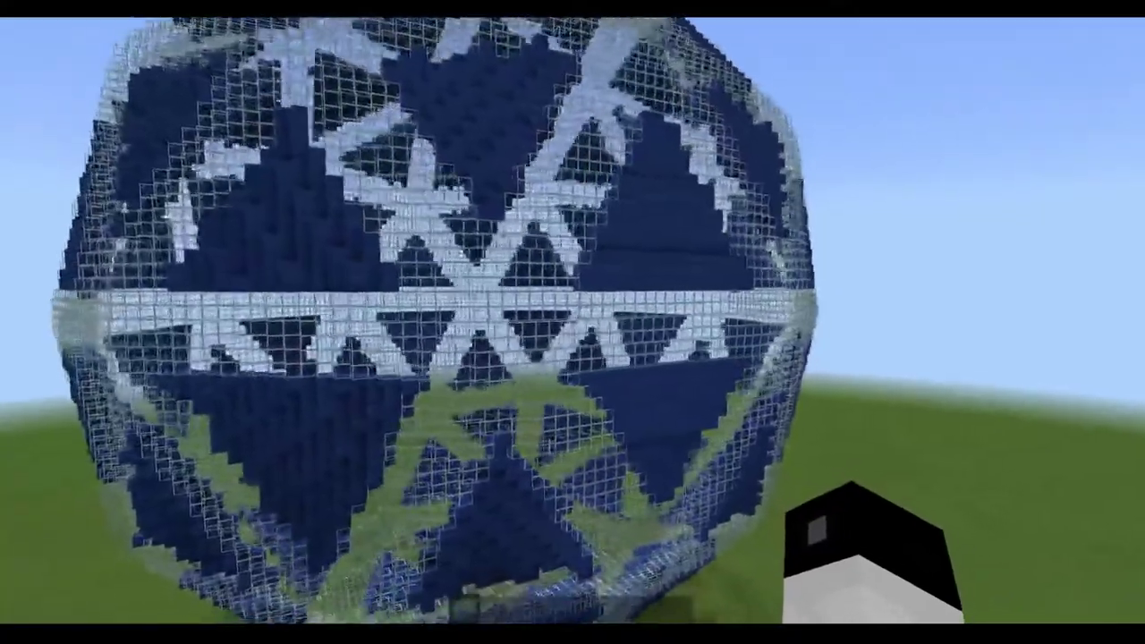